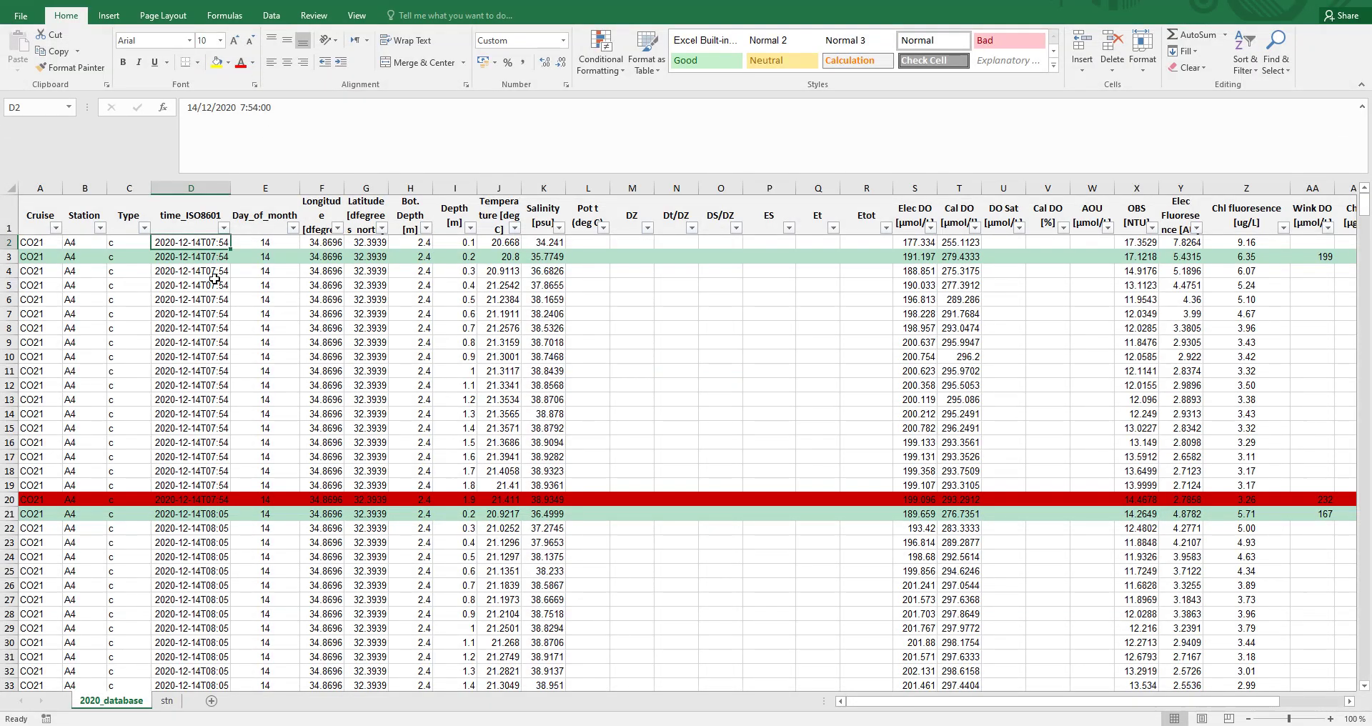
- Inspect the time_ISO8601 values in column D and the 2020_database header row
{"action": "key", "text": "Left"}
{"action": "key", "text": "Left"}
{"action": "key", "text": "Left"}
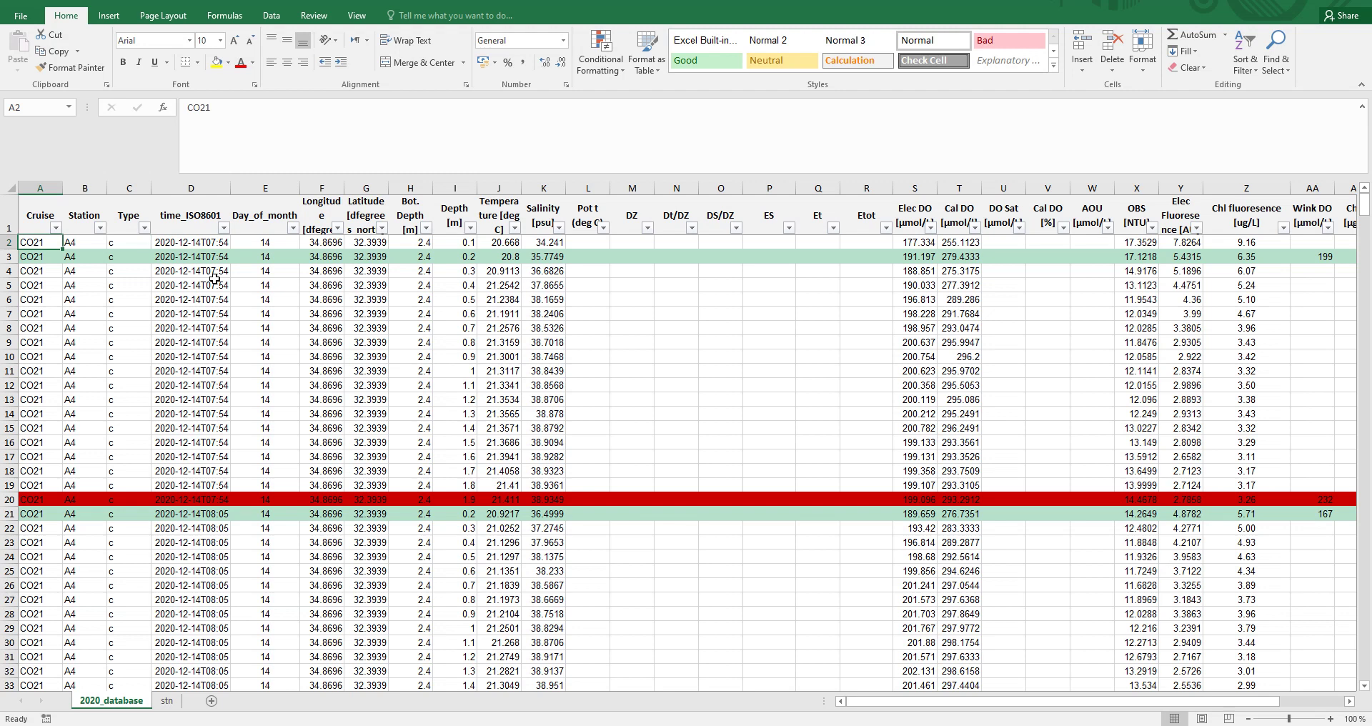
{"action": "key", "text": "Right"}
{"action": "key", "text": "Right"}
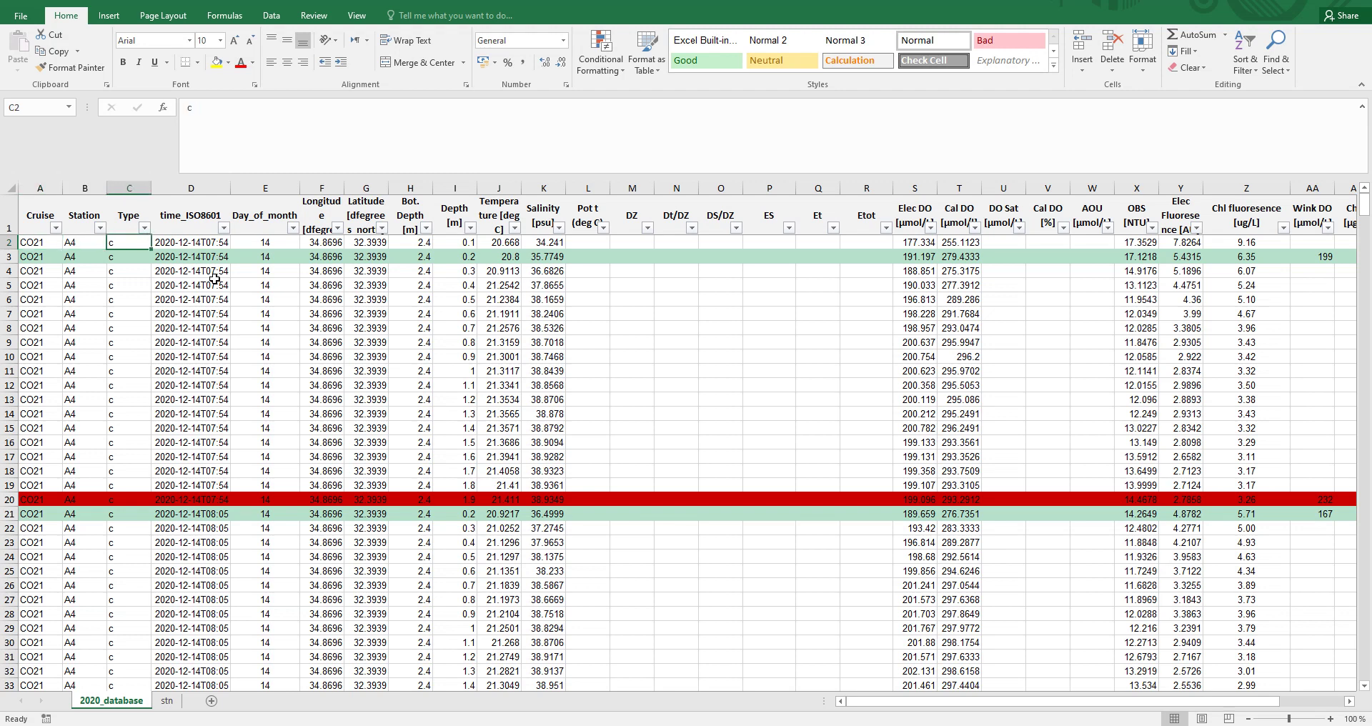
{"action": "key", "text": "Right"}
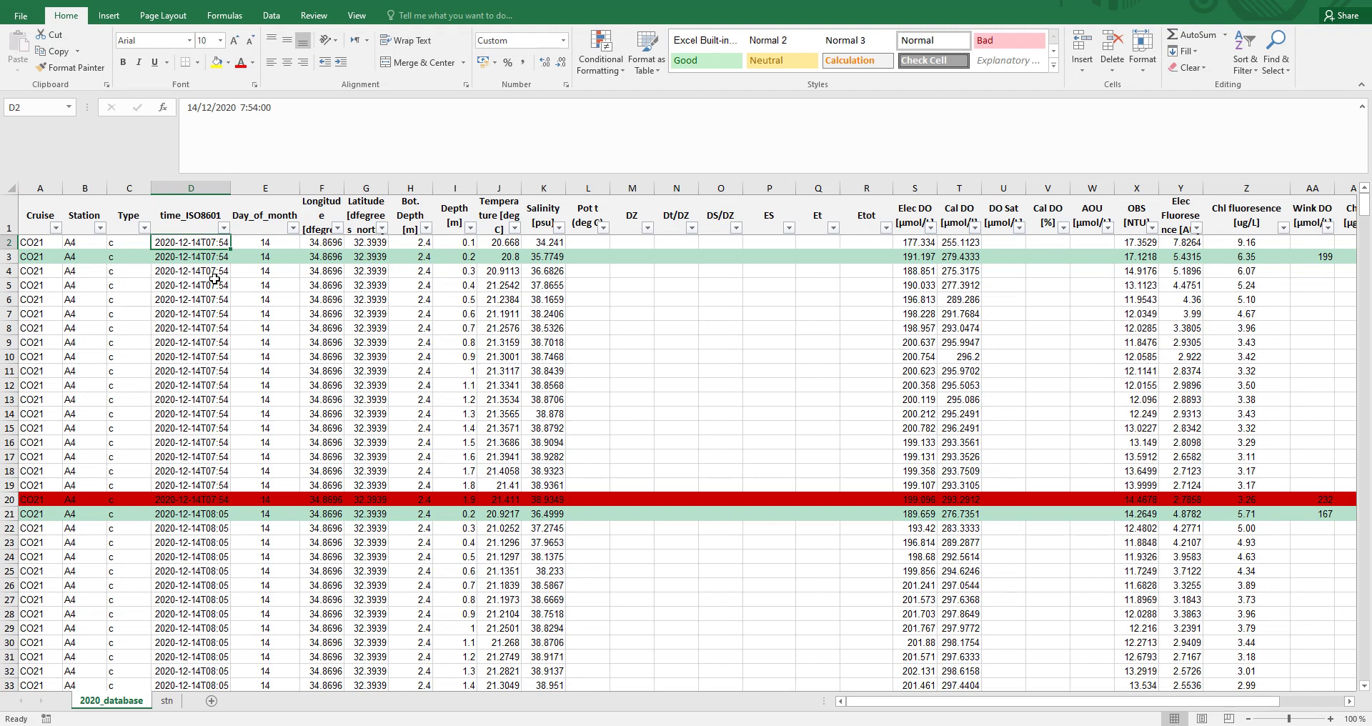
{"action": "key", "text": "Down"}
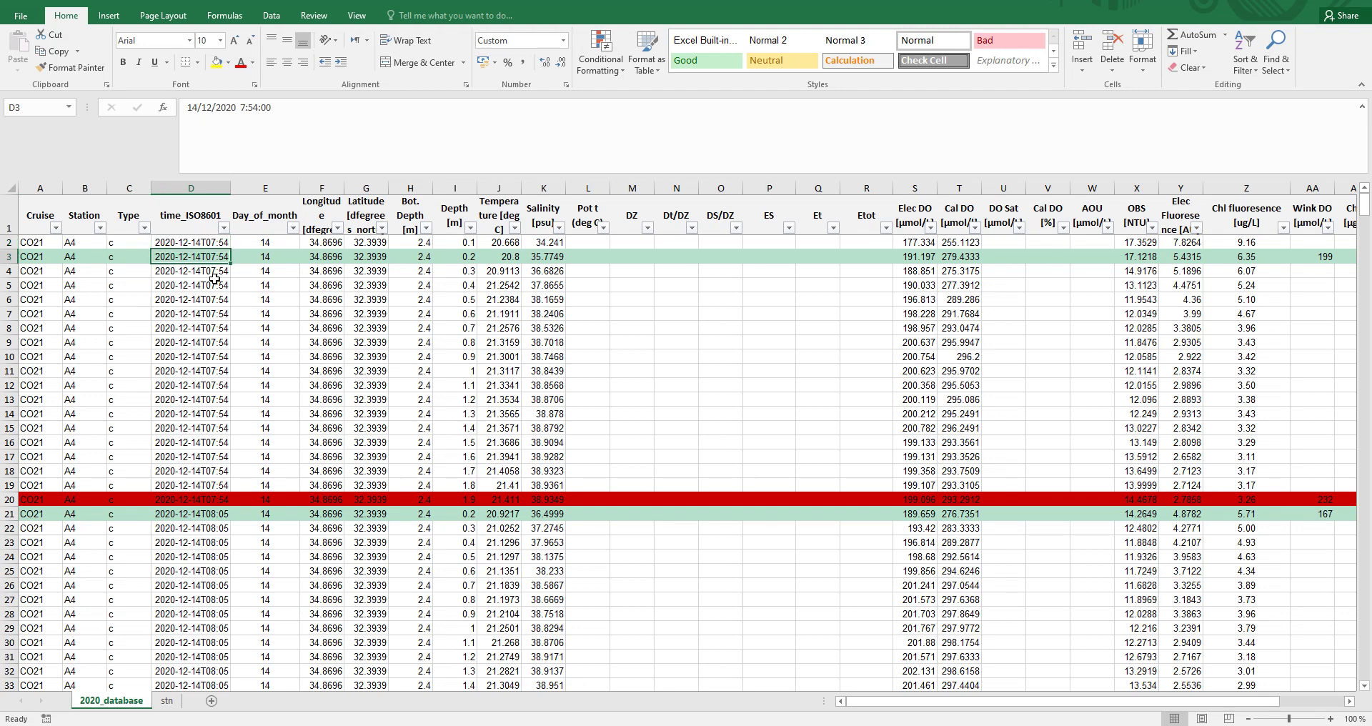
{"action": "key", "text": "Up"}
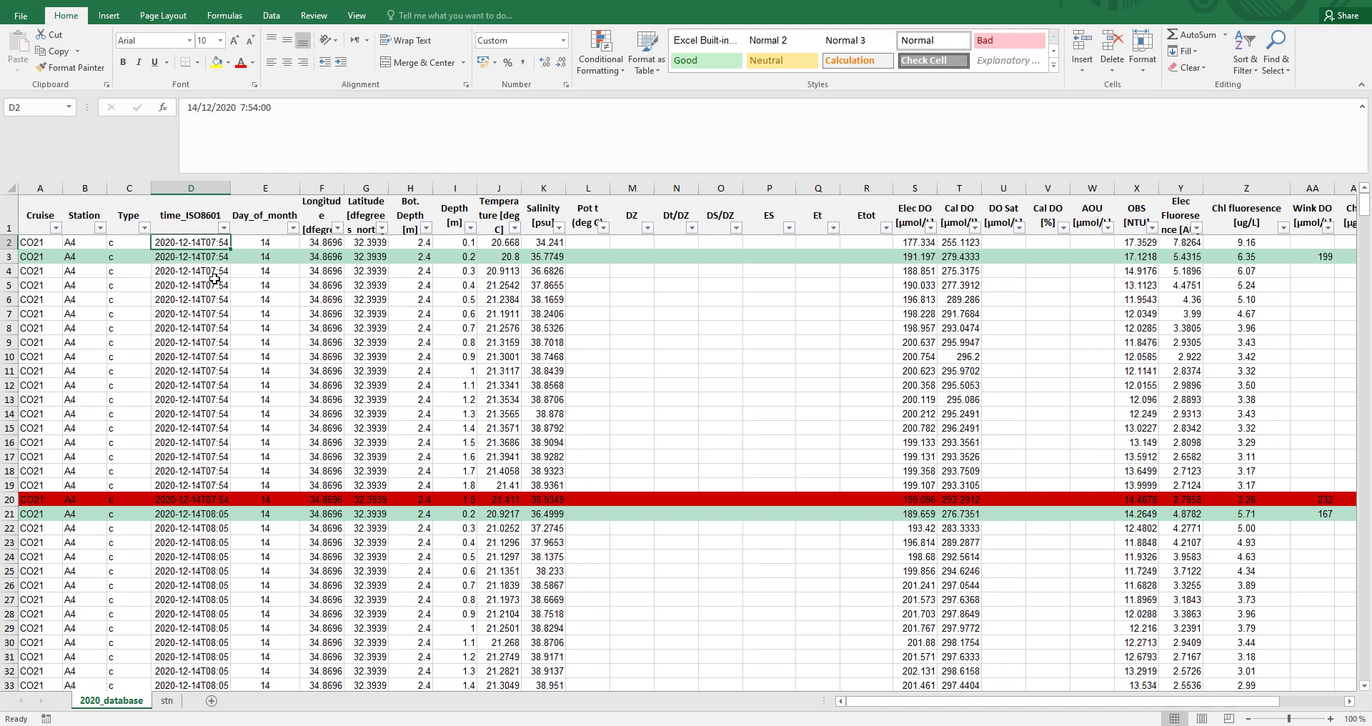
{"action": "key", "text": "Up"}
{"action": "key", "text": "Down"}
{"action": "key", "text": "Down"}
{"action": "key", "text": "Down"}
{"action": "key", "text": "Down"}
{"action": "key", "text": "Down"}
{"action": "key", "text": "Down"}
{"action": "key", "text": "Down"}
{"action": "key", "text": "Down"}
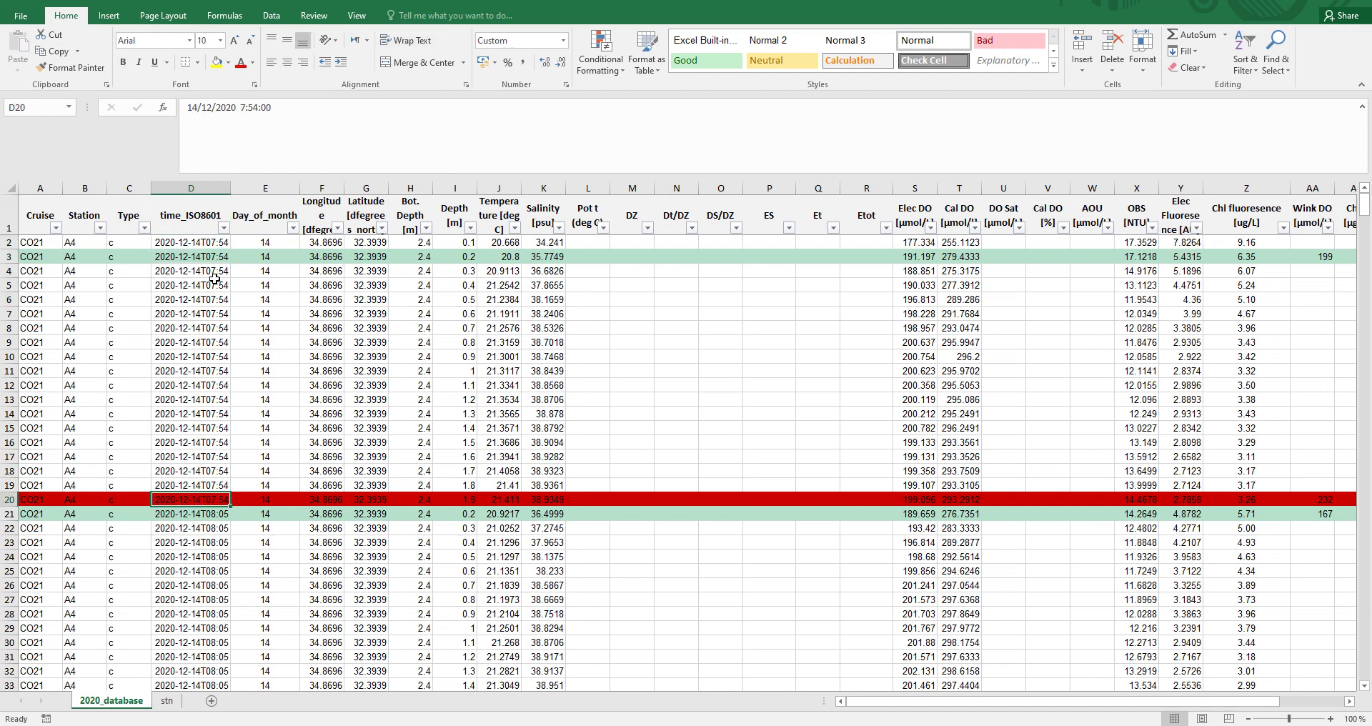
{"action": "key", "text": "Up"}
{"action": "key", "text": "Up"}
{"action": "key", "text": "Up"}
{"action": "key", "text": "Up"}
{"action": "key", "text": "Up"}
{"action": "key", "text": "Up"}
{"action": "key", "text": "Down"}
{"action": "key", "text": "Down"}
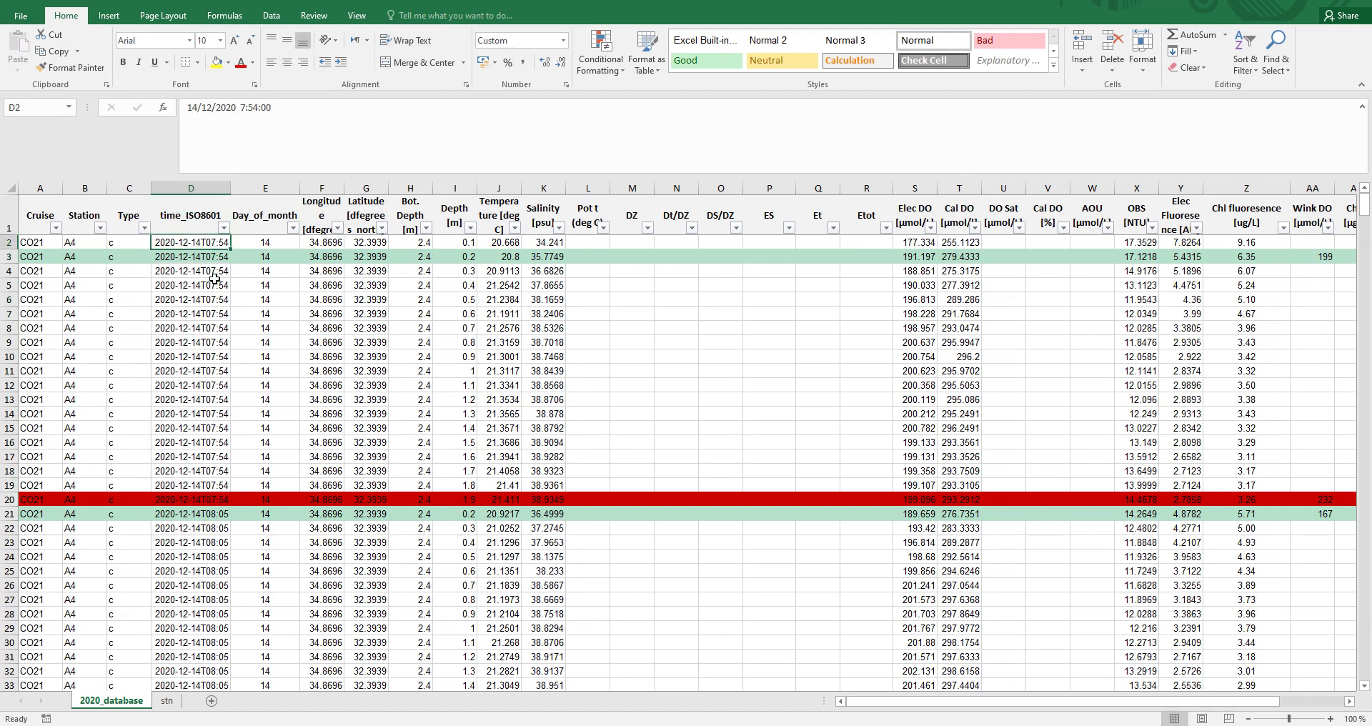
{"action": "key", "text": "Down"}
{"action": "key", "text": "Down"}
{"action": "key", "text": "Down"}
{"action": "key", "text": "Down"}
{"action": "key", "text": "Down"}
{"action": "key", "text": "Down"}
{"action": "key", "text": "Down"}
{"action": "key", "text": "Down"}
{"action": "key", "text": "Down"}
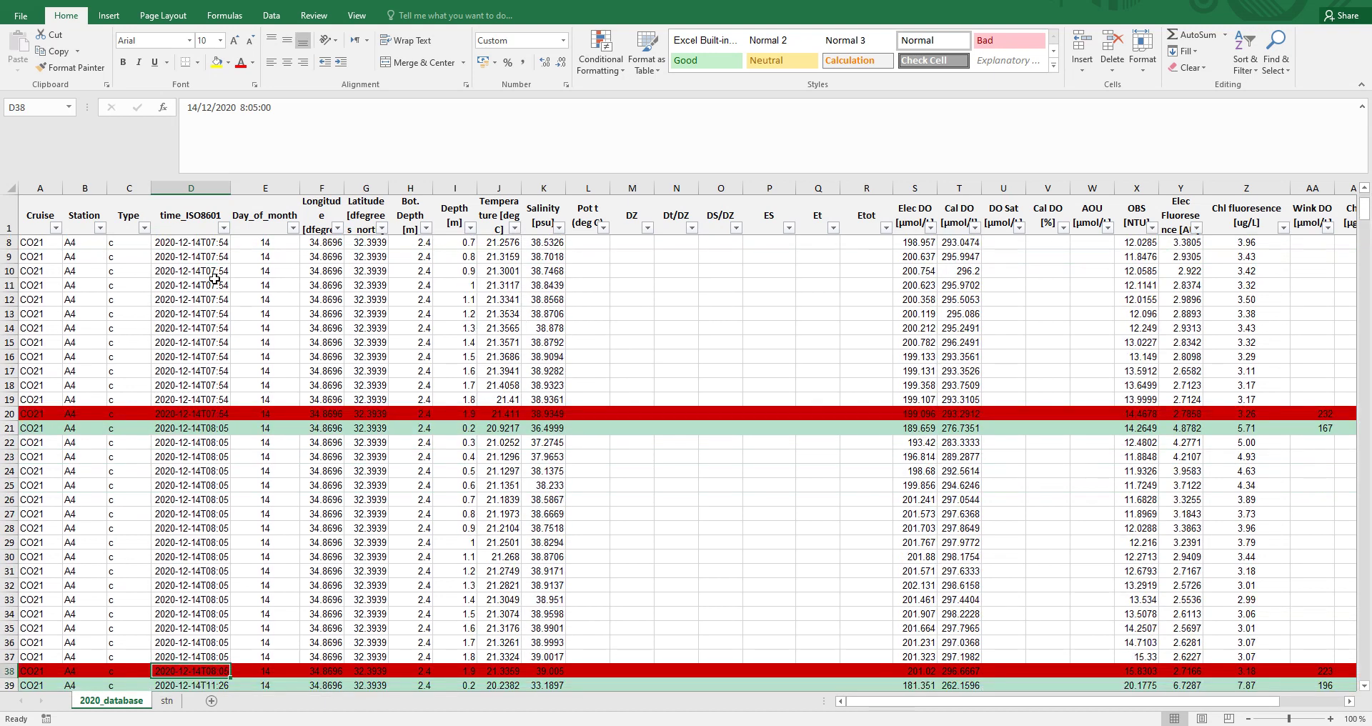
{"action": "key", "text": "Up"}
{"action": "key", "text": "Up"}
{"action": "key", "text": "Up"}
{"action": "key", "text": "Up"}
{"action": "key", "text": "Up"}
{"action": "key", "text": "Up"}
{"action": "key", "text": "Up"}
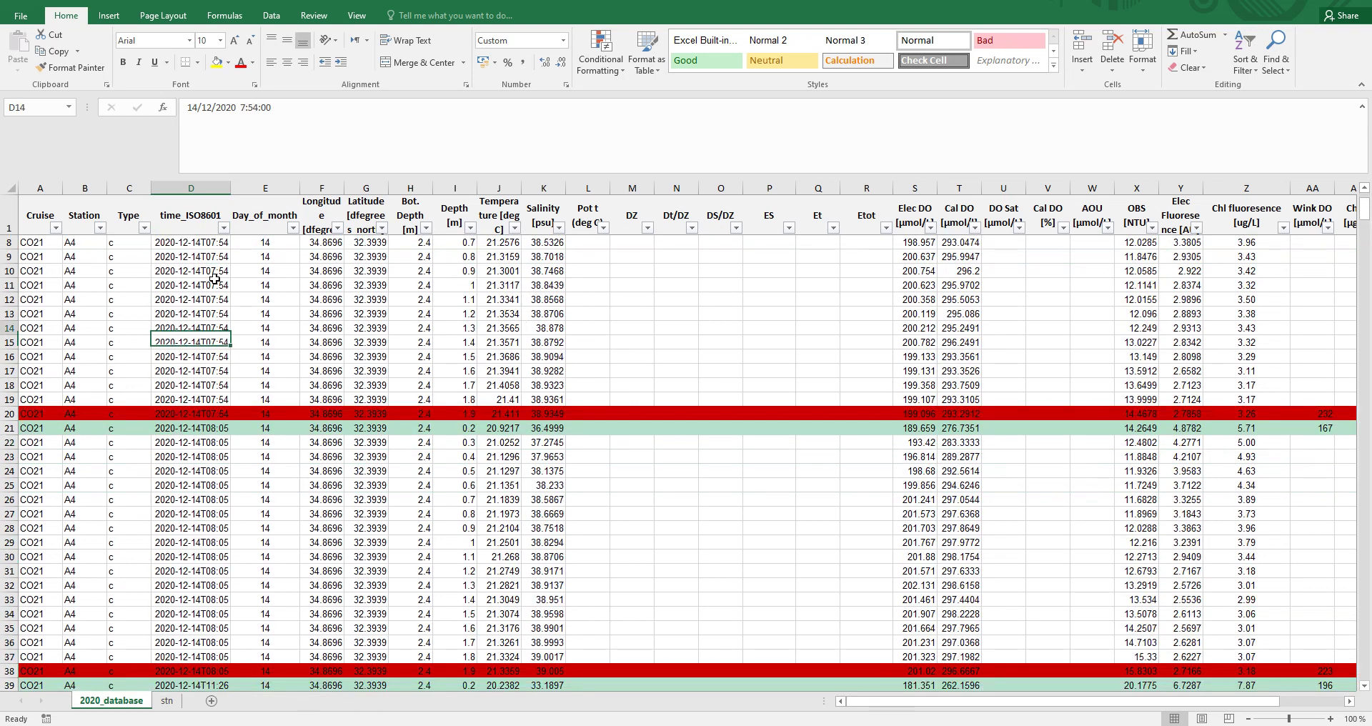
{"action": "key", "text": "Up"}
{"action": "key", "text": "Up"}
{"action": "key", "text": "Up"}
{"action": "key", "text": "Right"}
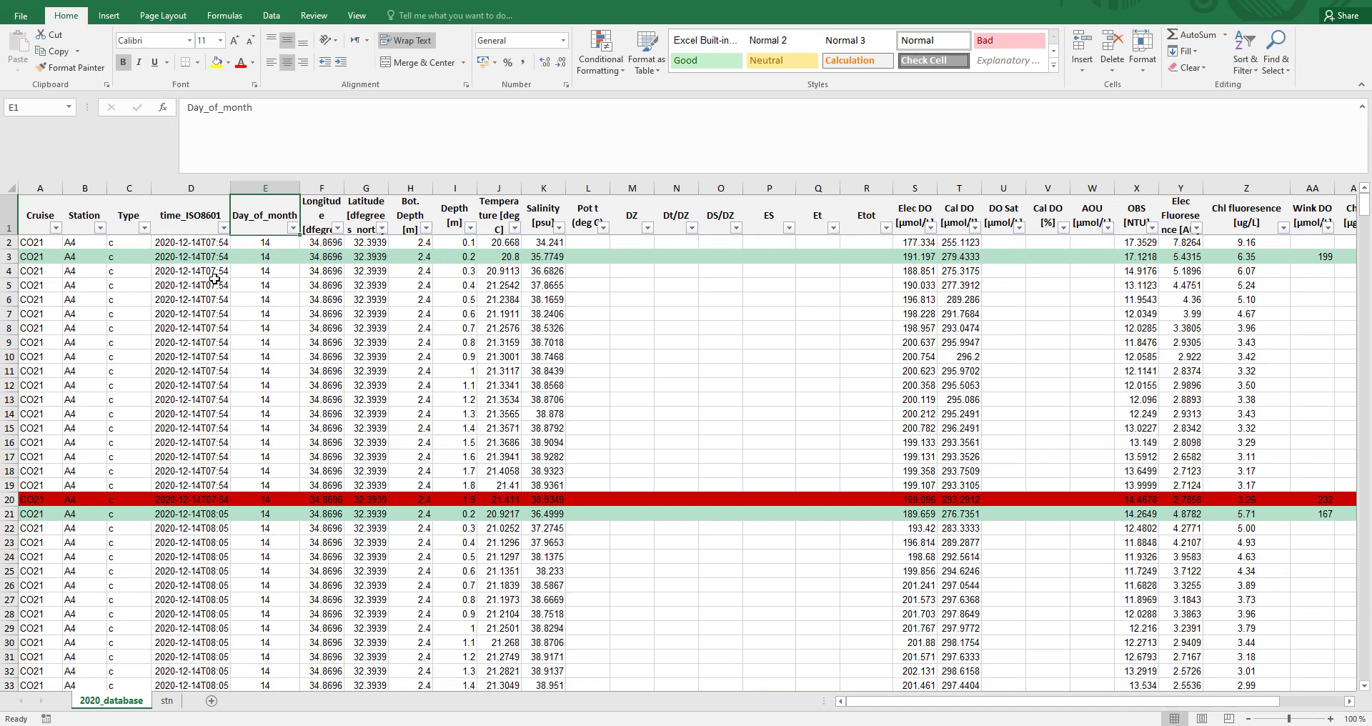
{"action": "key", "text": "Right"}
{"action": "key", "text": "Right"}
{"action": "key", "text": "Right"}
{"action": "key", "text": "Right"}
{"action": "key", "text": "Right"}
{"action": "key", "text": "Right"}
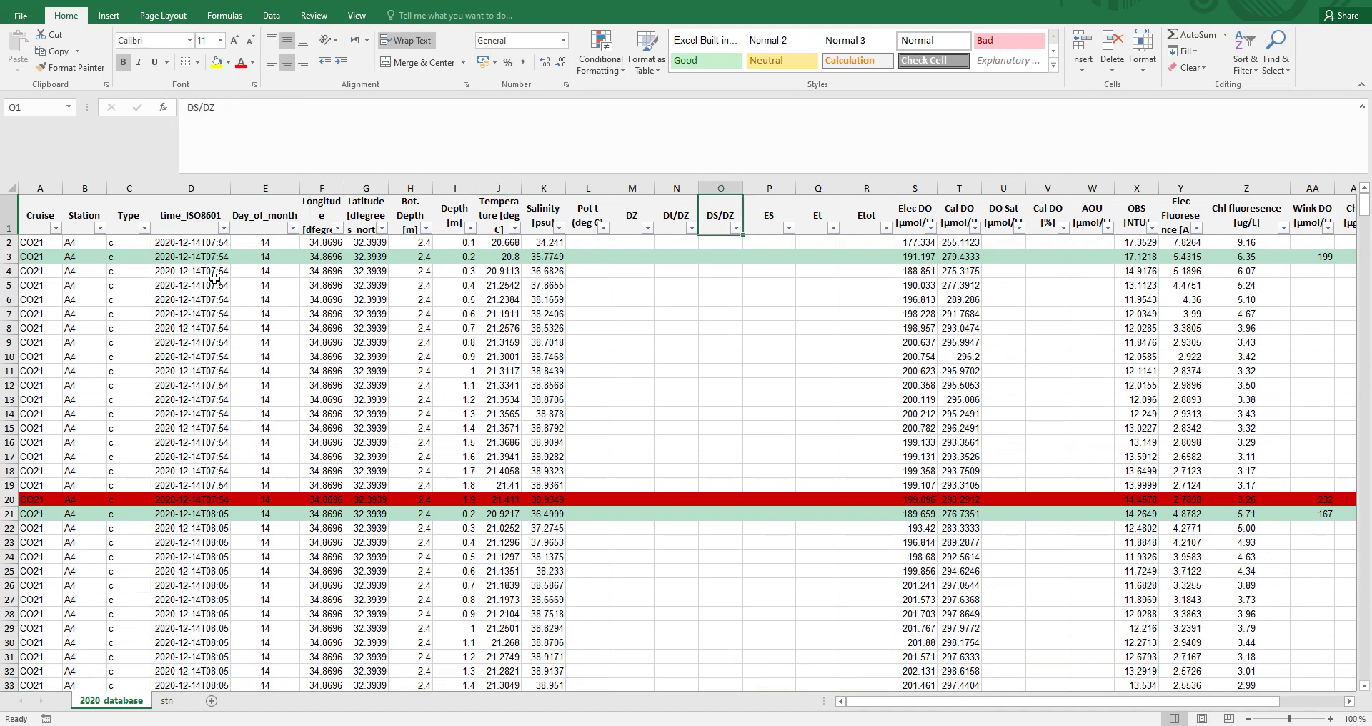
- Save the active sheet to Downloads as Text (Tab delimited) 2020_database.txt, replacing the old file
{"action": "left_click", "coordinate": [21, 15]}
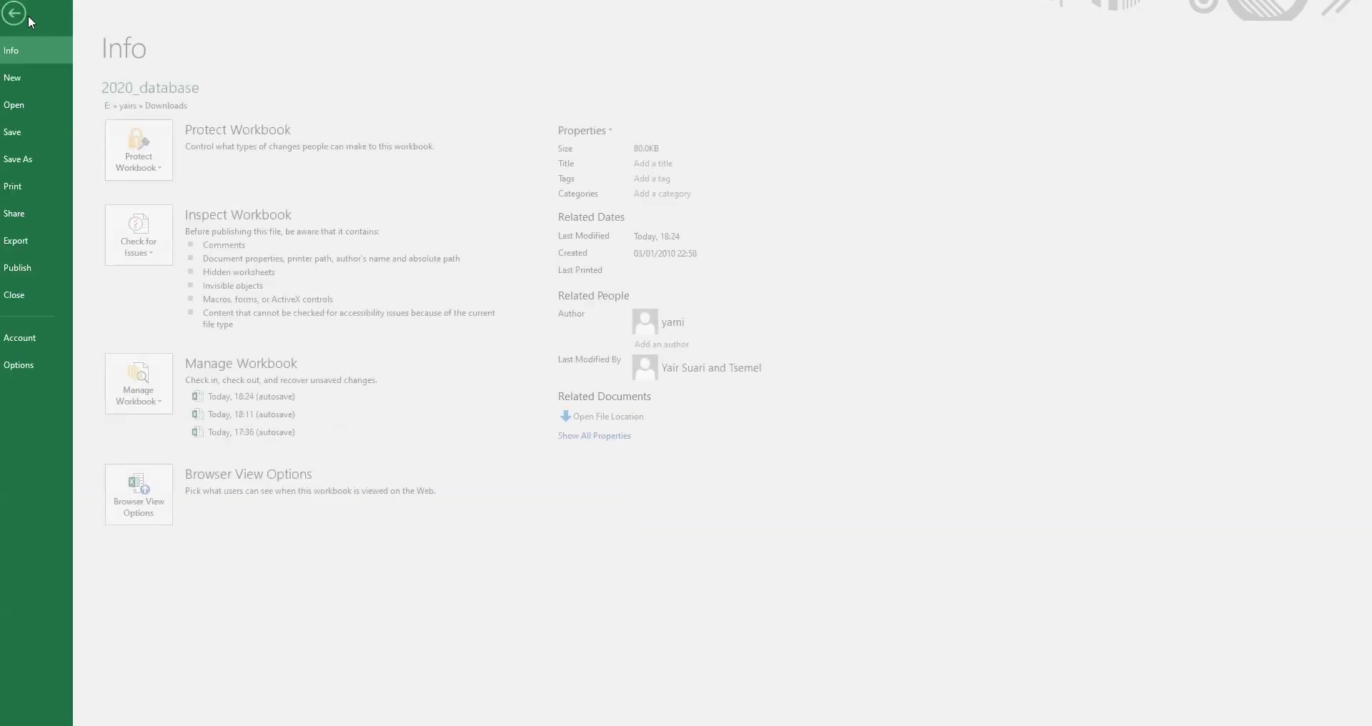
{"action": "left_click", "coordinate": [34, 159]}
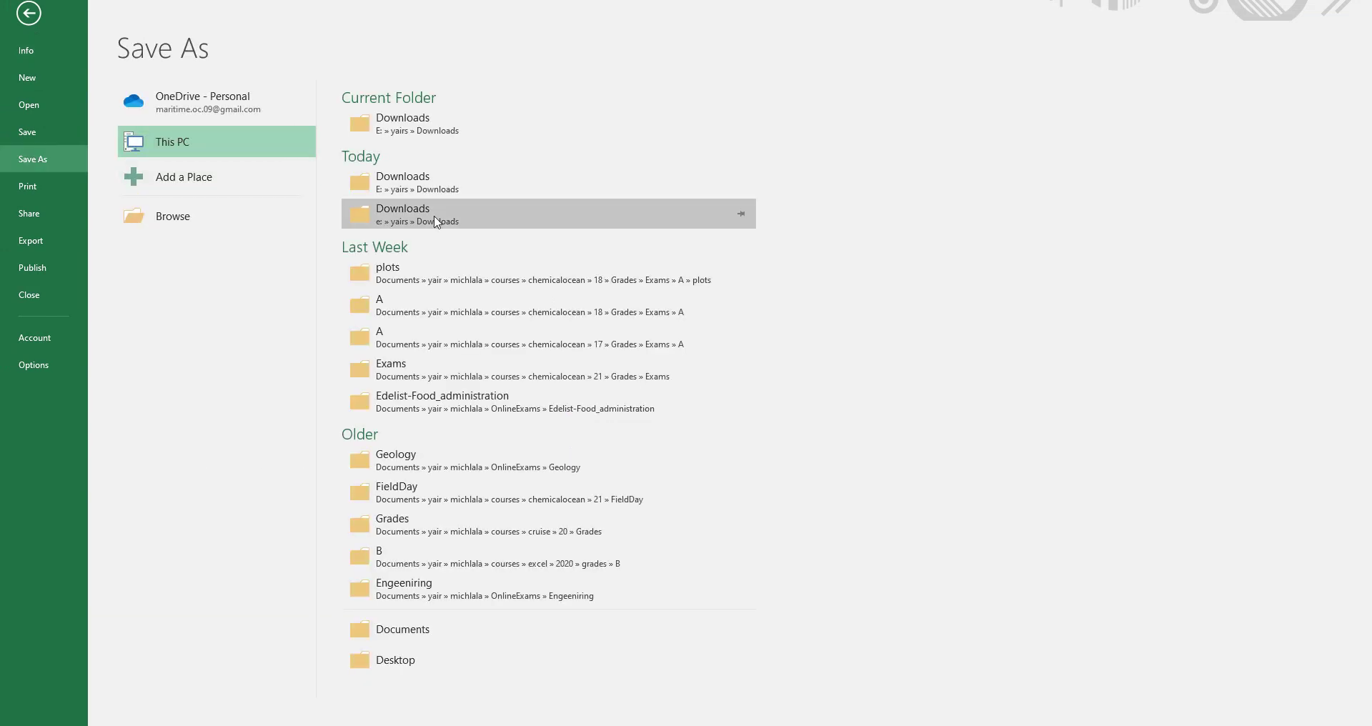
{"action": "left_click", "coordinate": [405, 122]}
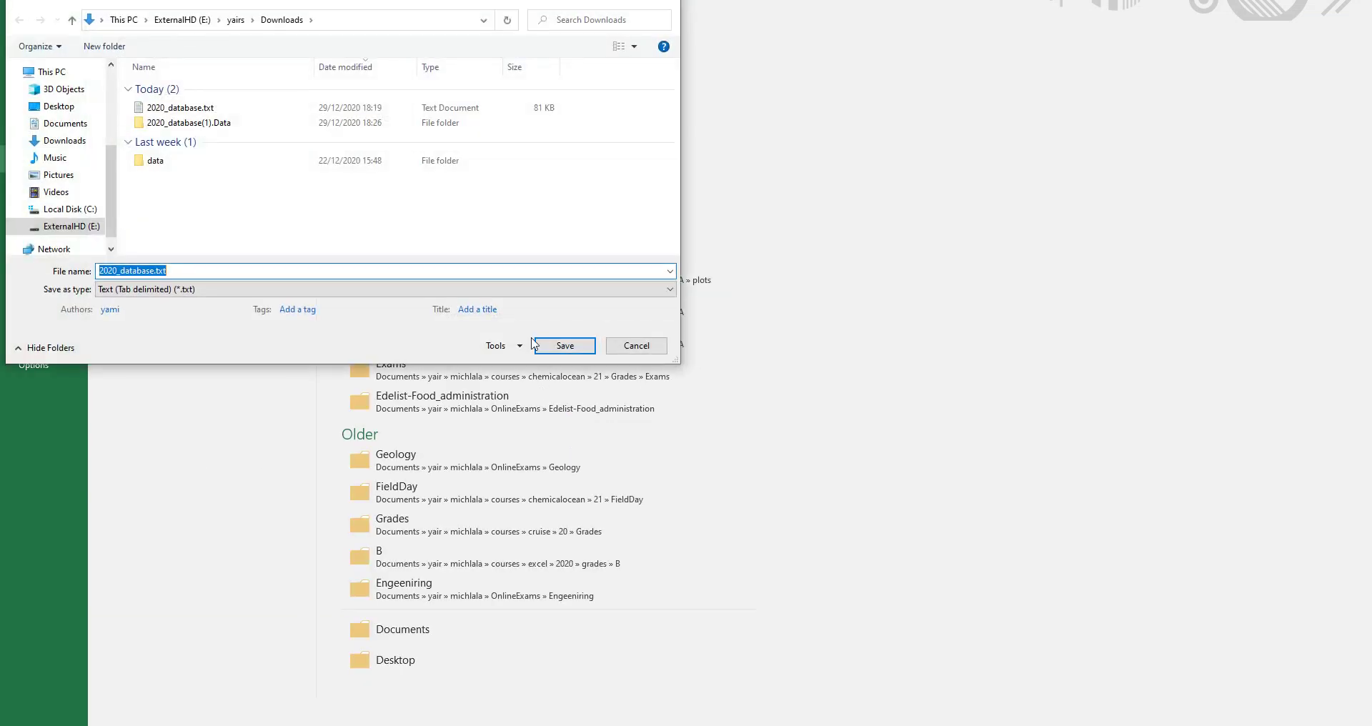
{"action": "left_click", "coordinate": [421, 295]}
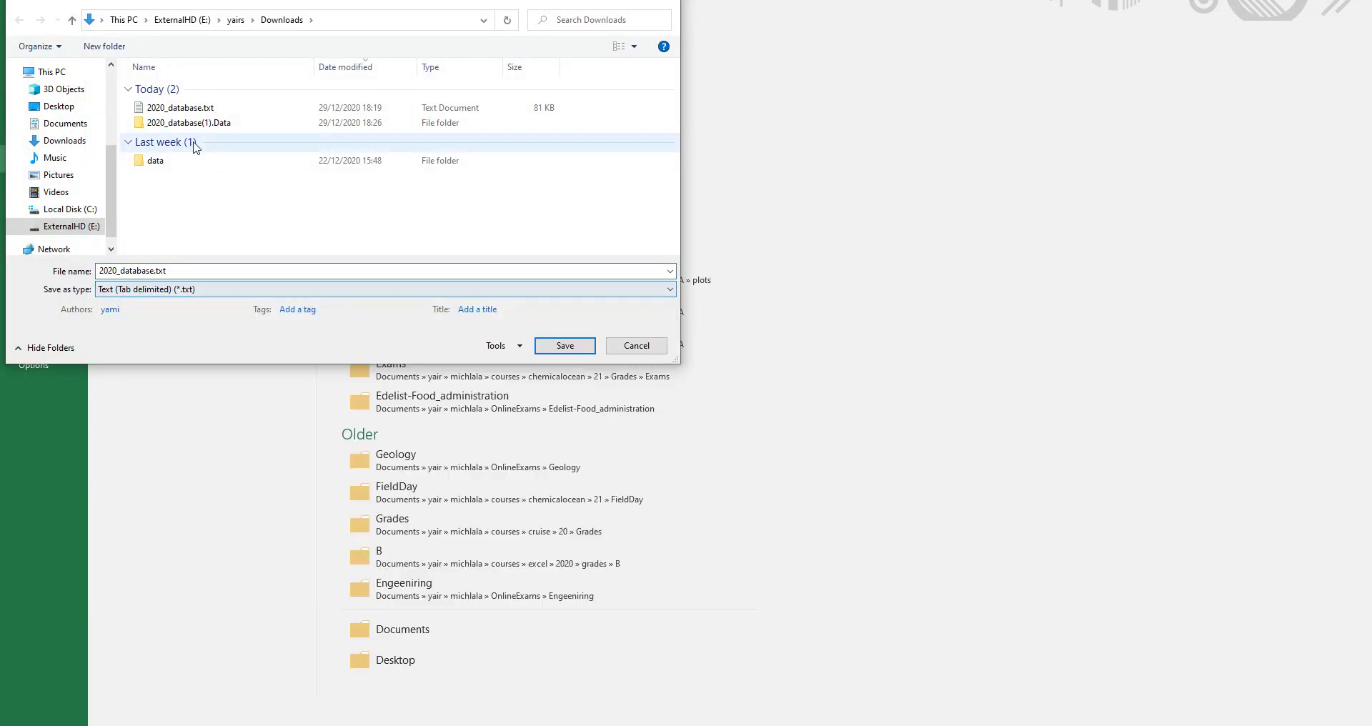
{"action": "left_click", "coordinate": [187, 109]}
{"action": "left_click", "coordinate": [564, 345]}
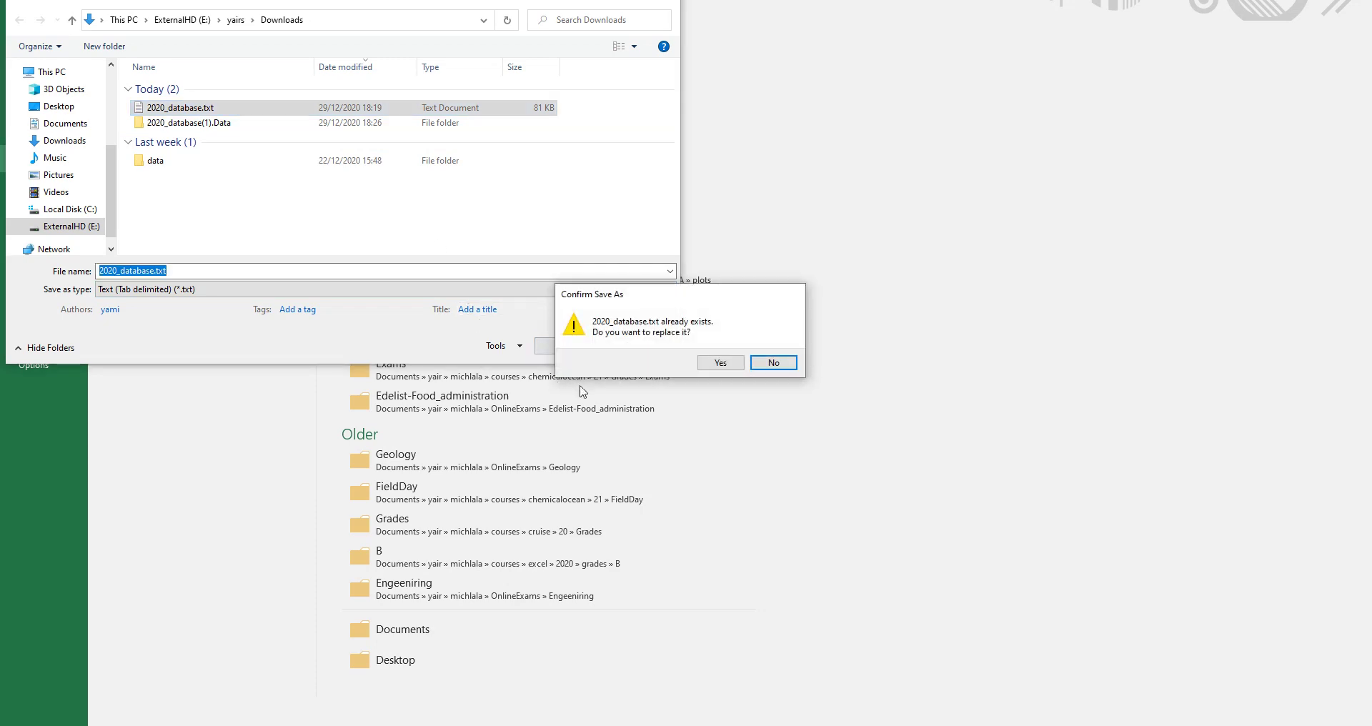
{"action": "left_click", "coordinate": [718, 363]}
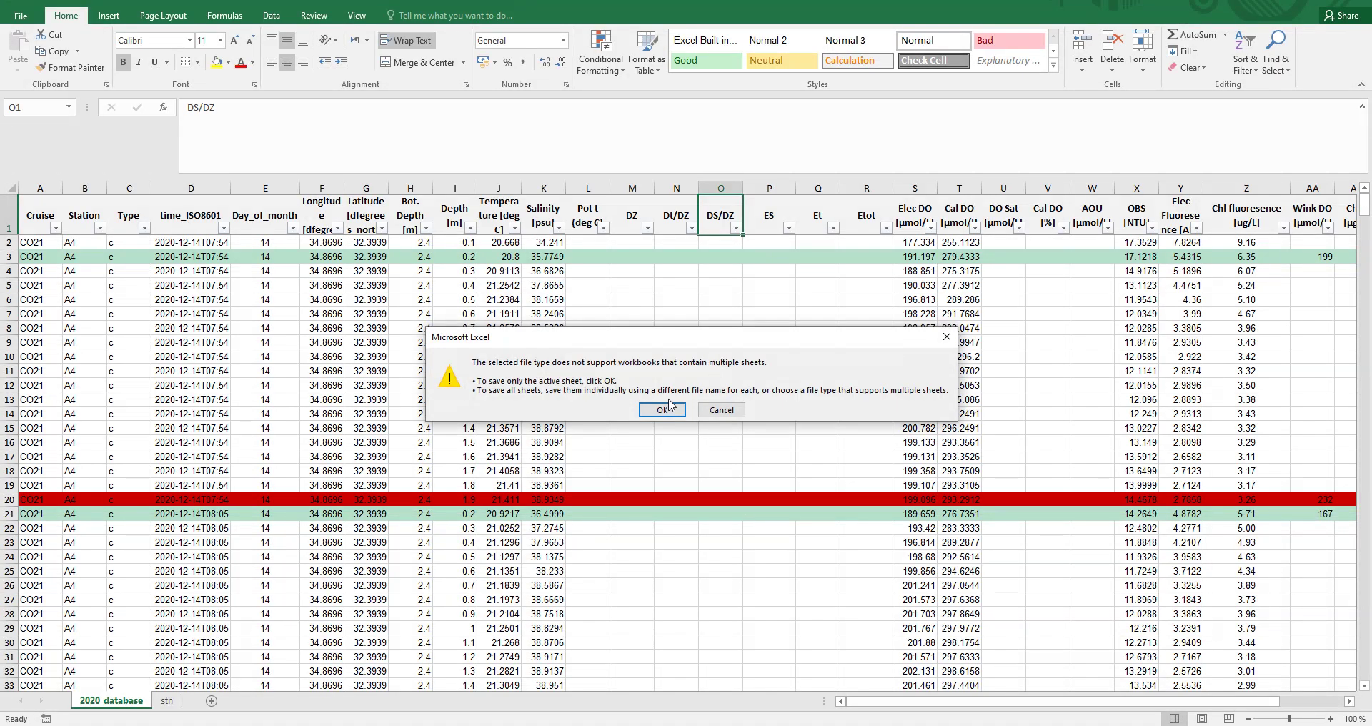
{"action": "left_click", "coordinate": [663, 409]}
{"action": "left_click", "coordinate": [632, 408]}
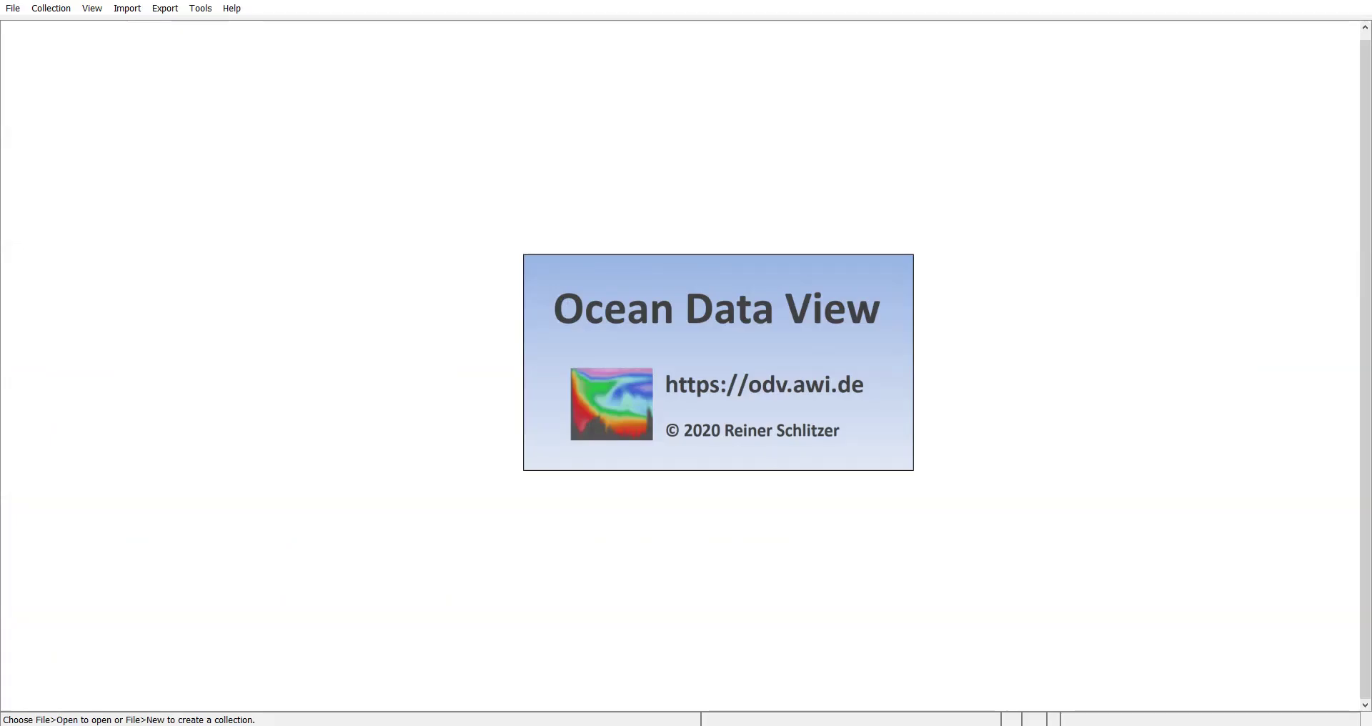
- Open 2020_database.txt in Ocean Data View with Files of type set to Data Files
{"action": "left_click", "coordinate": [13, 8]}
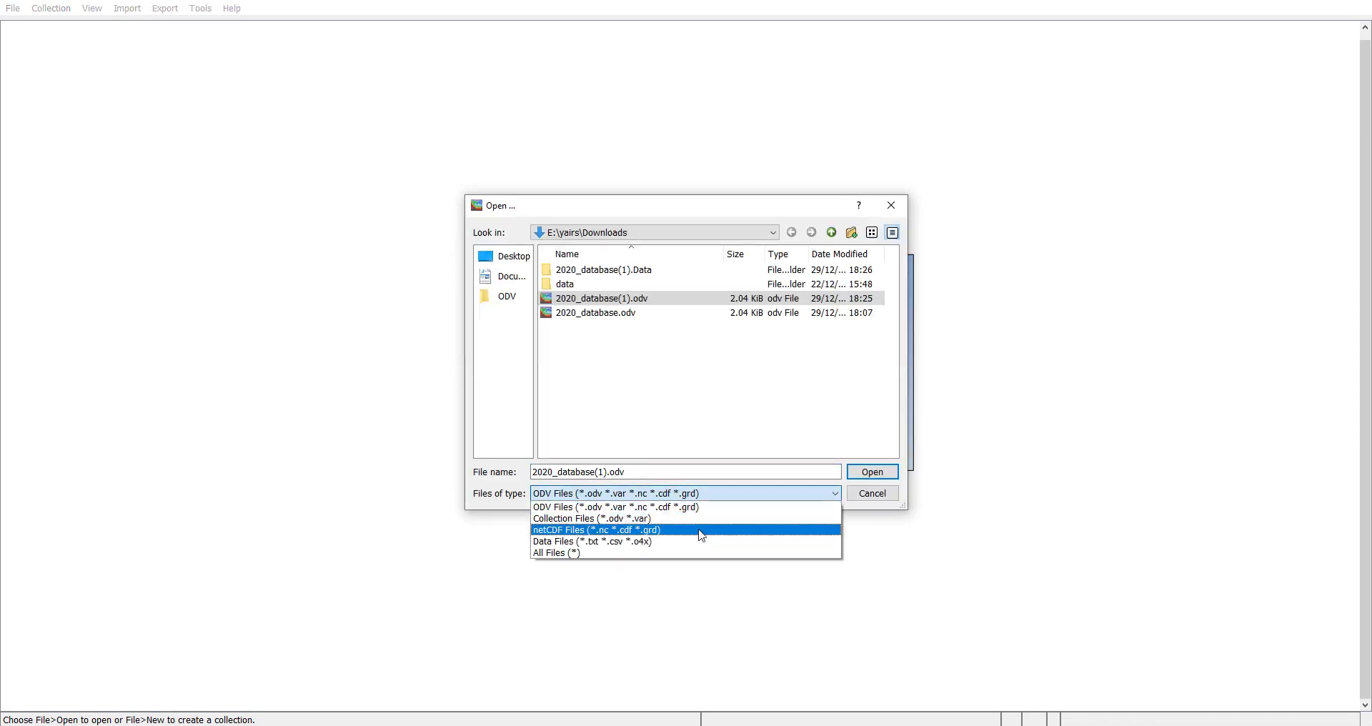
{"action": "left_click", "coordinate": [702, 536]}
{"action": "double_click", "coordinate": [582, 299]}
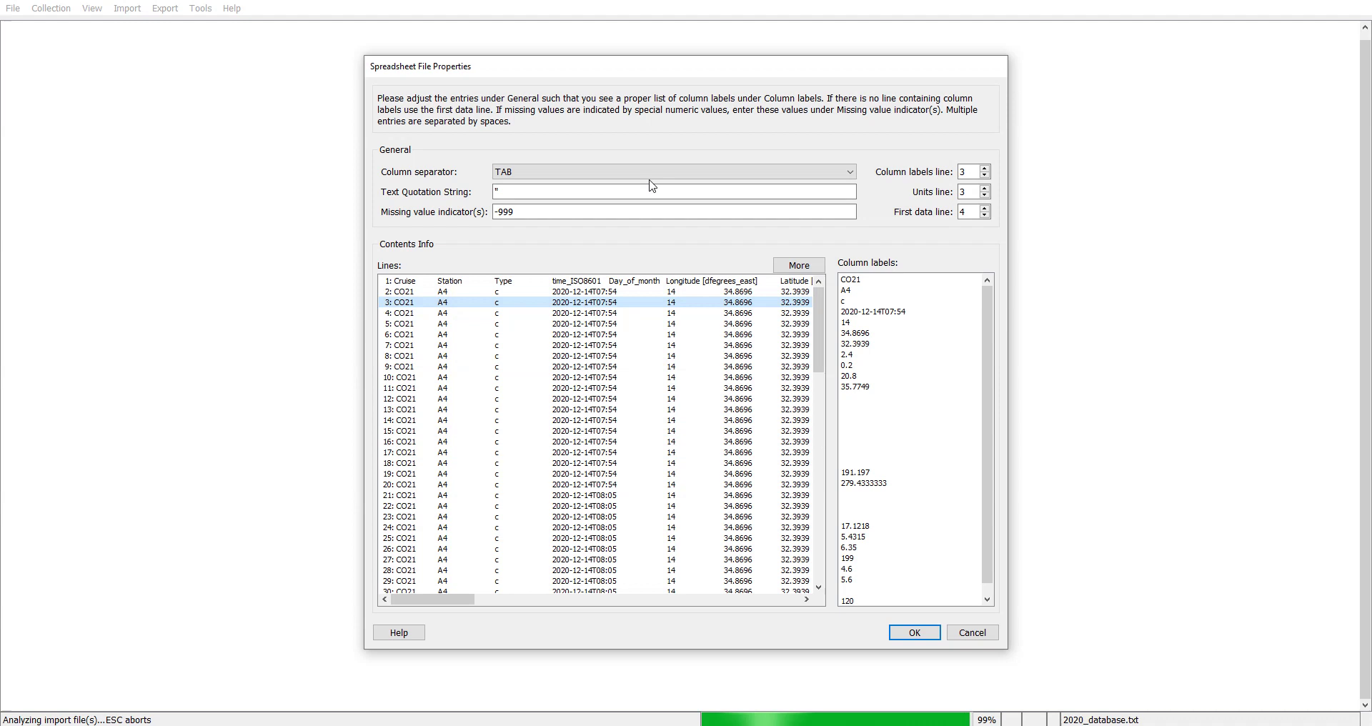
- Take column labels from line 1, then accept the metadata and data variable lists
{"action": "left_click", "coordinate": [514, 282]}
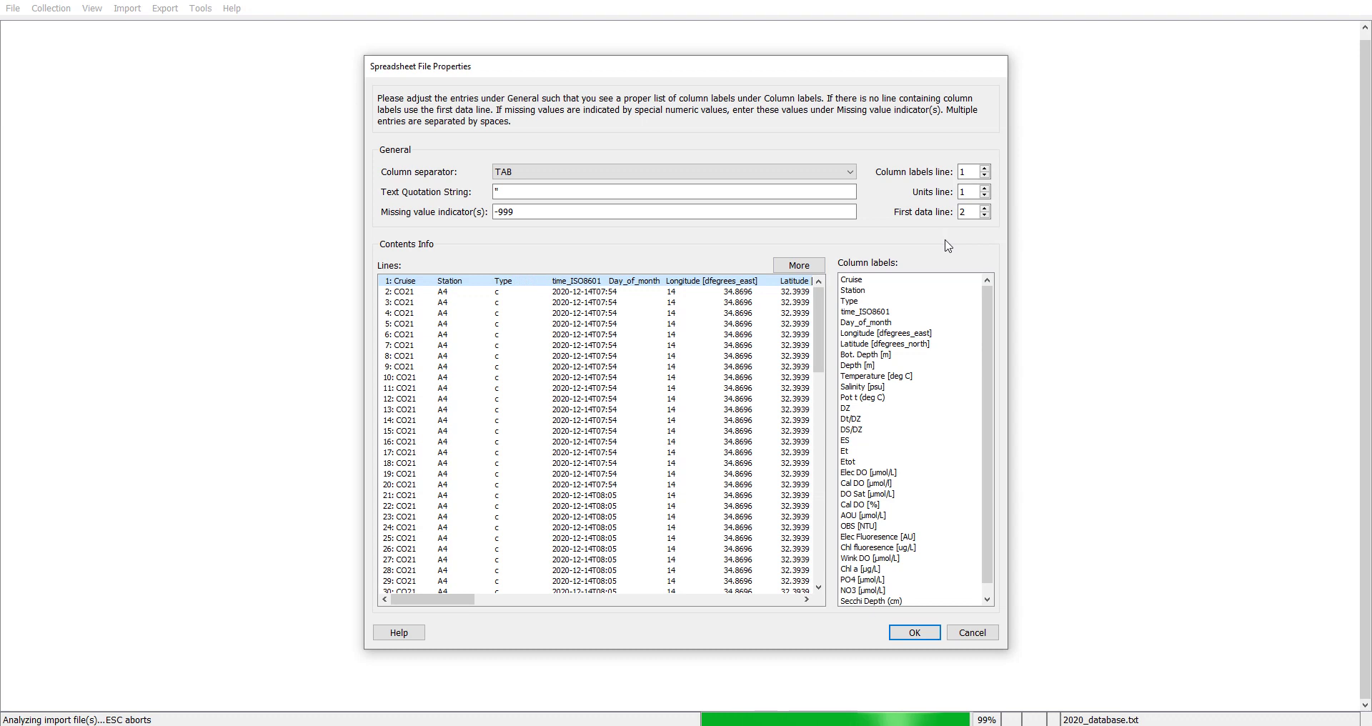
{"action": "left_click", "coordinate": [906, 633]}
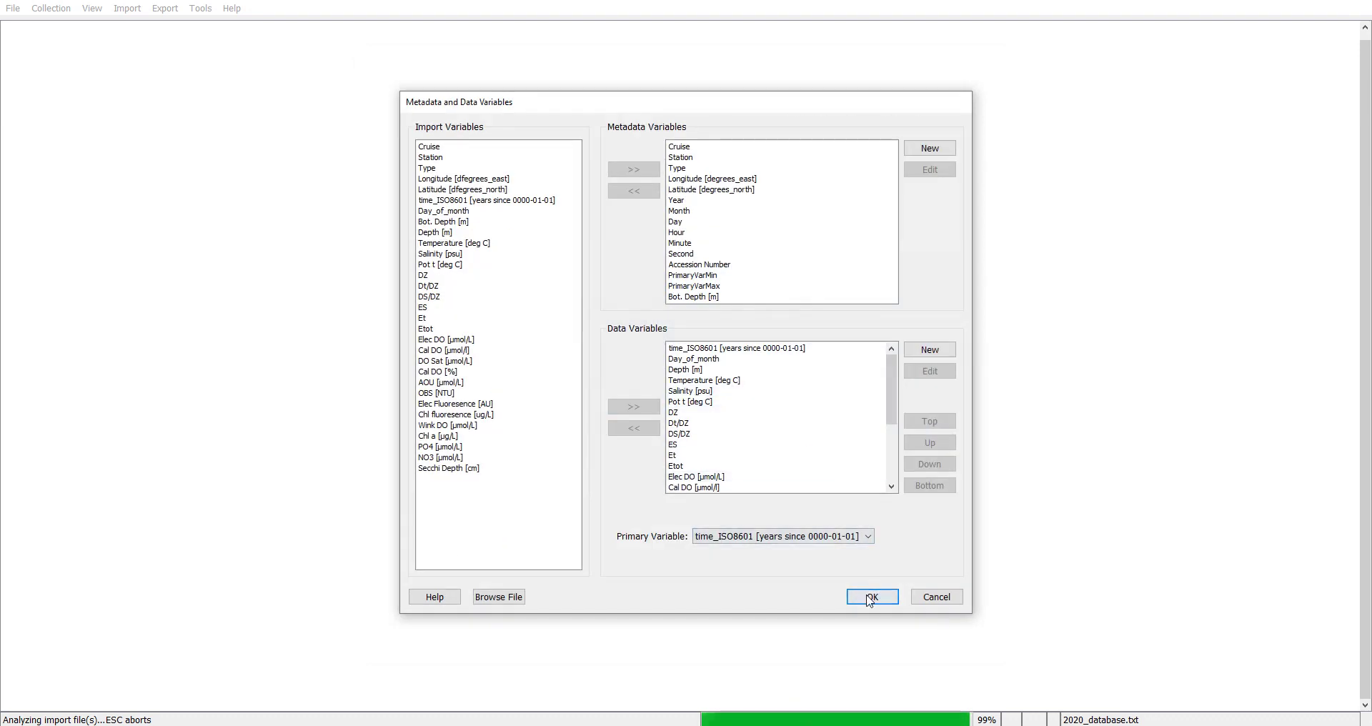
{"action": "left_click", "coordinate": [870, 600]}
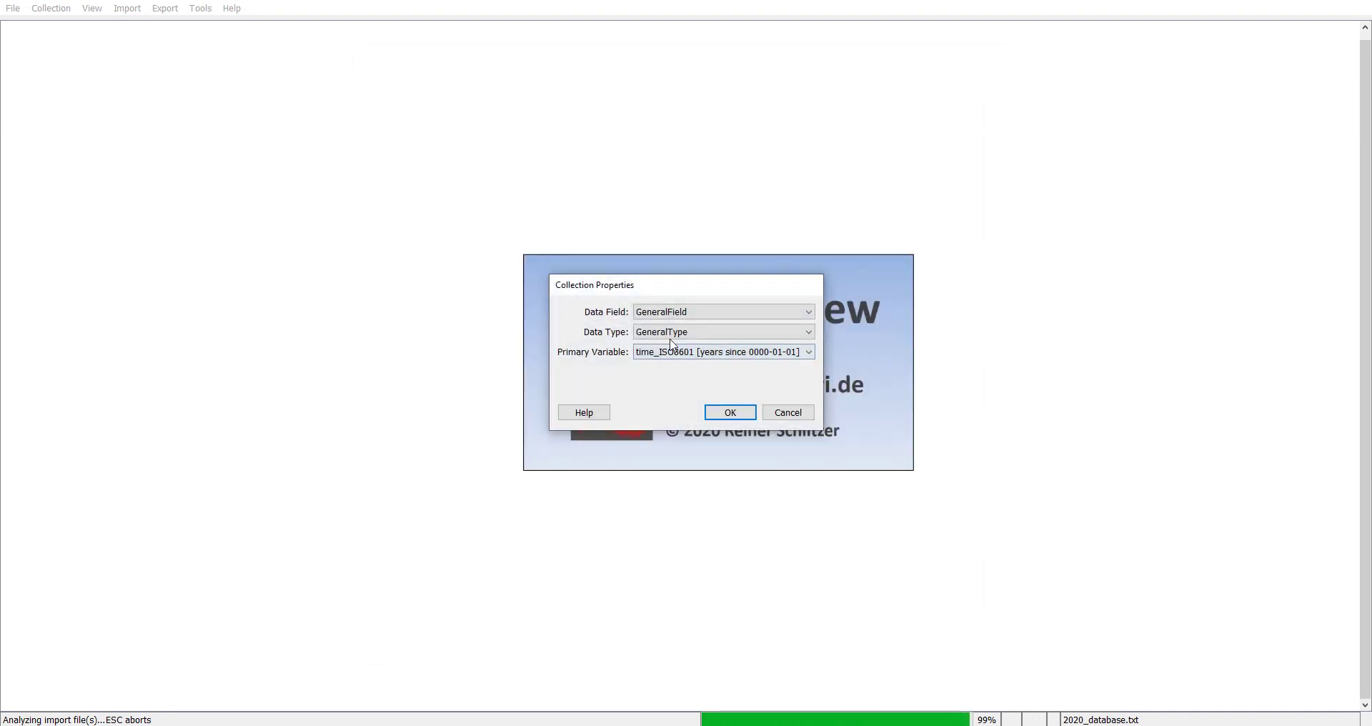
- Set the collection to the Ocean data field, Profiles type and Depth [m] primary variable
{"action": "left_click", "coordinate": [663, 313]}
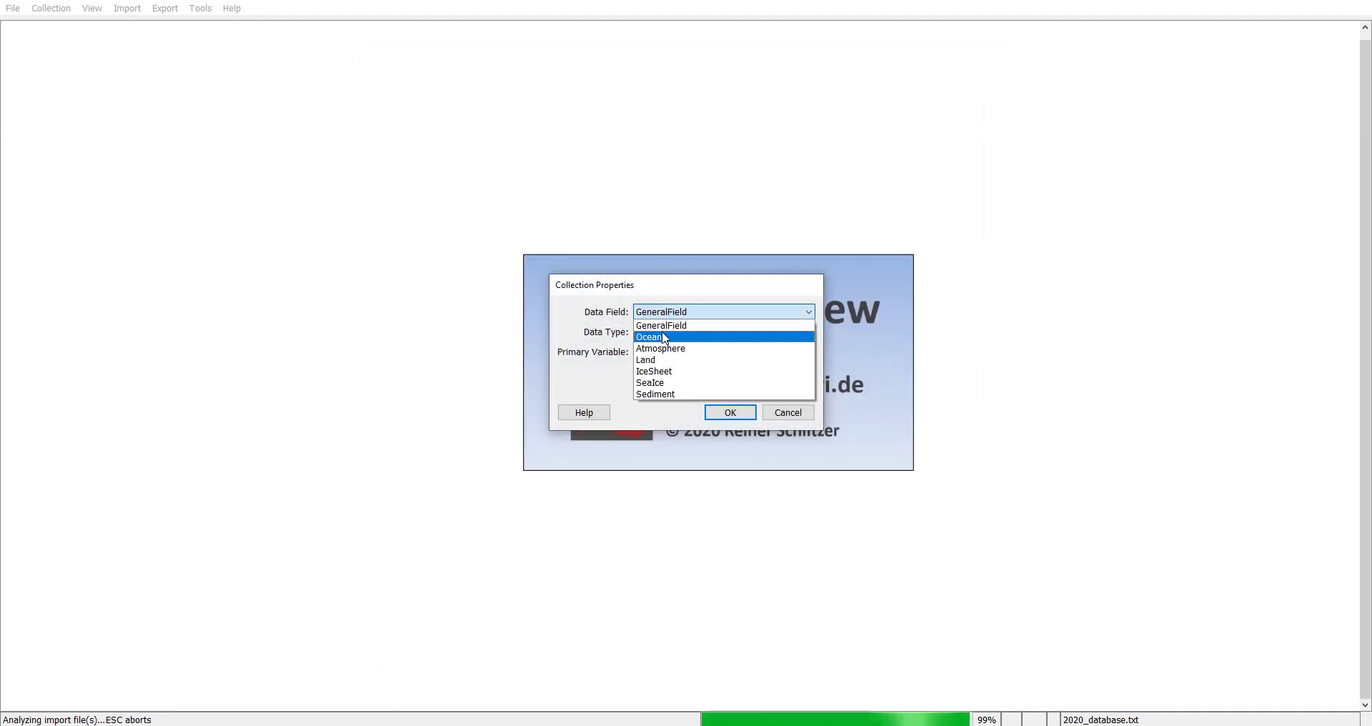
{"action": "left_click", "coordinate": [664, 337]}
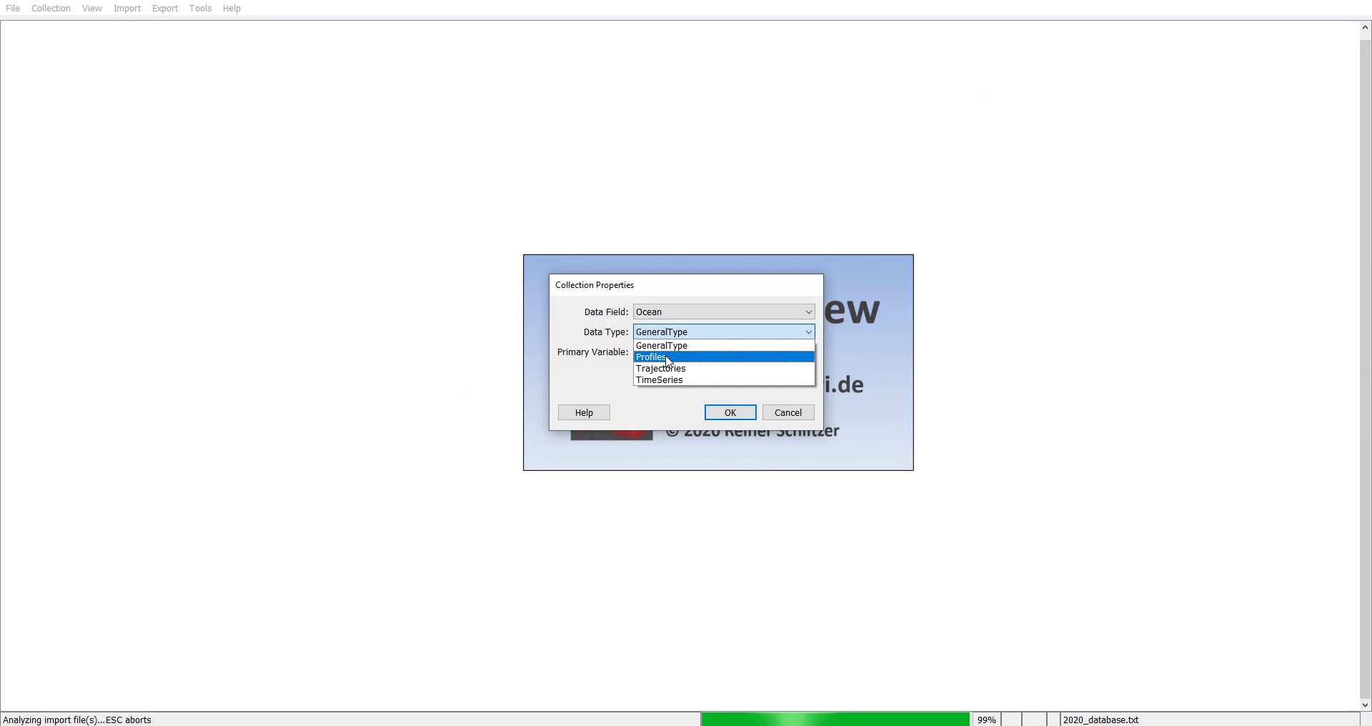
{"action": "left_click", "coordinate": [672, 361]}
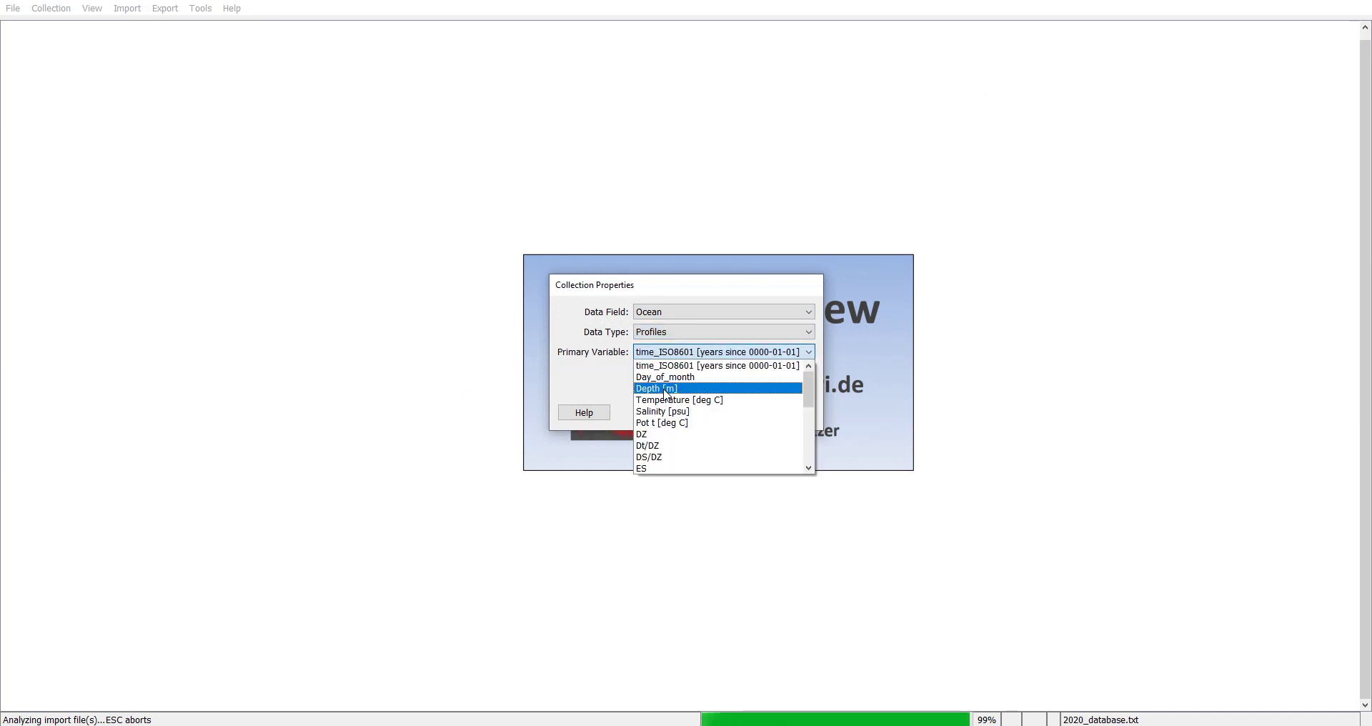
{"action": "left_click", "coordinate": [666, 390]}
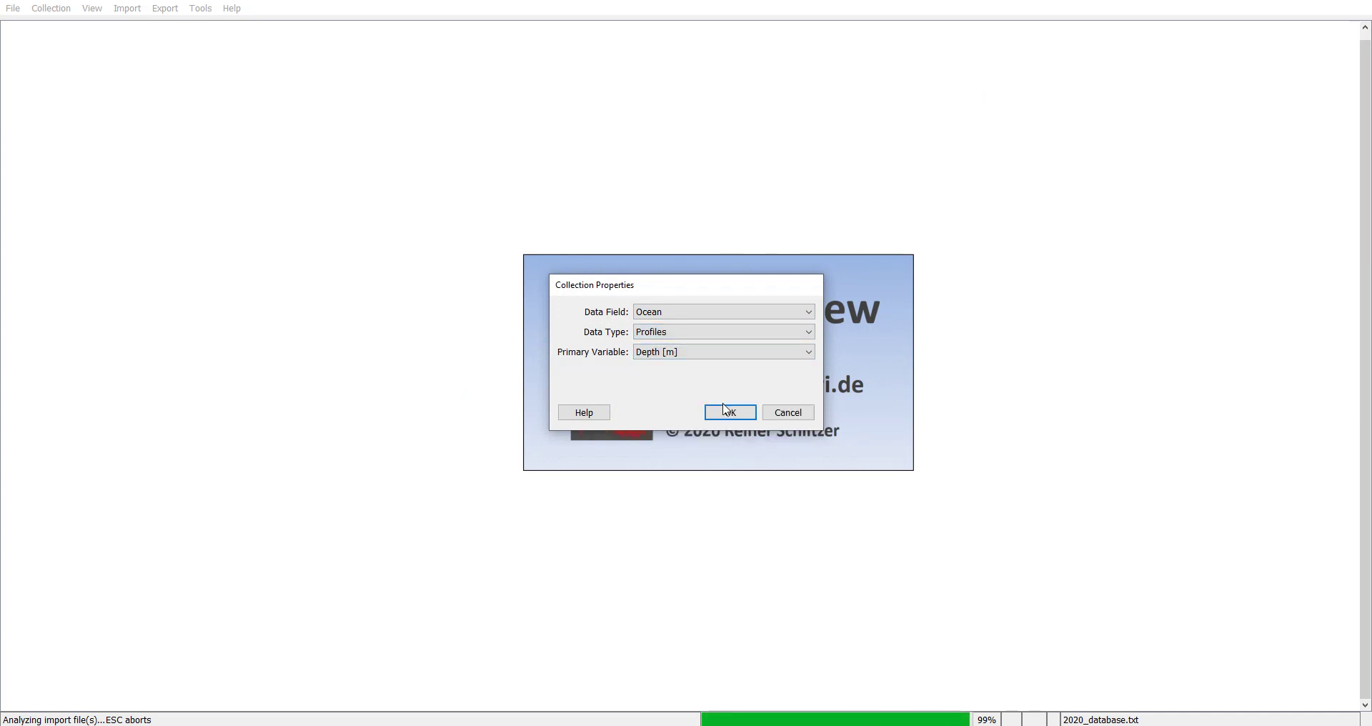
{"action": "left_click", "coordinate": [727, 414]}
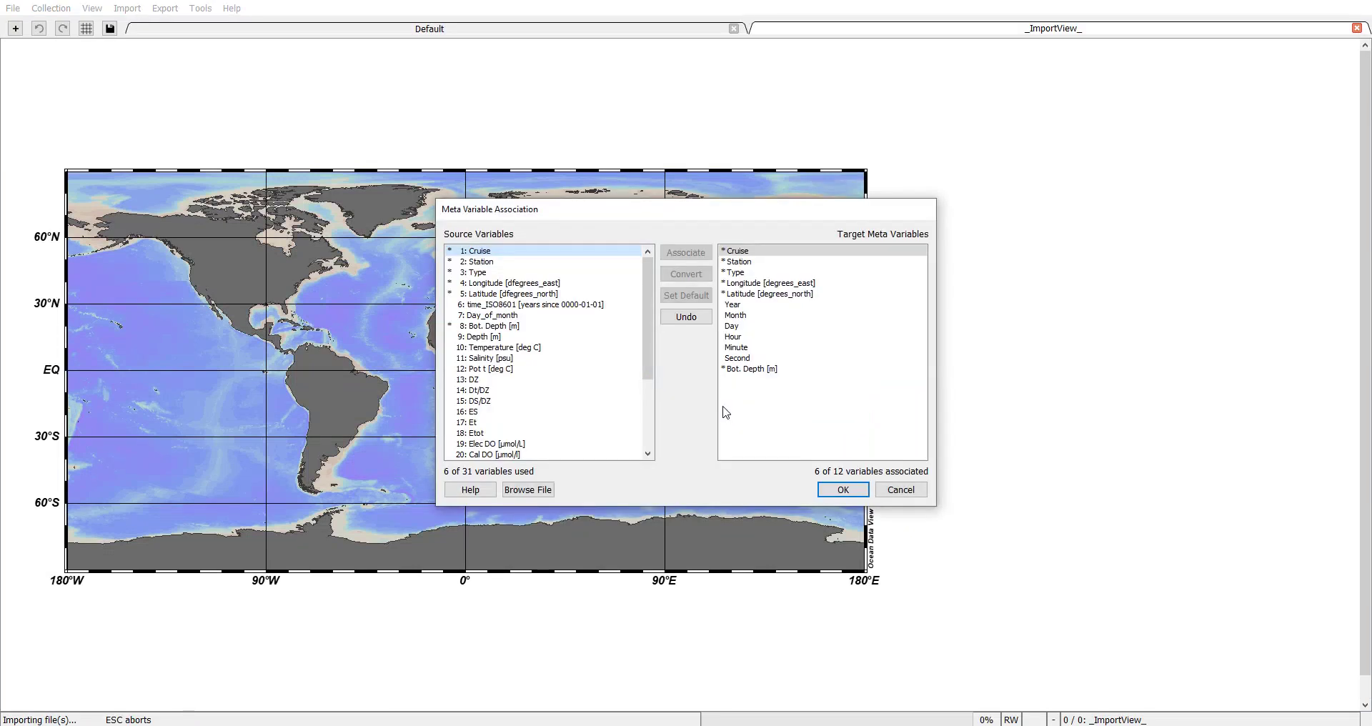
- Convert time_ISO8601 into the Year through Second meta variables
{"action": "left_click", "coordinate": [576, 305]}
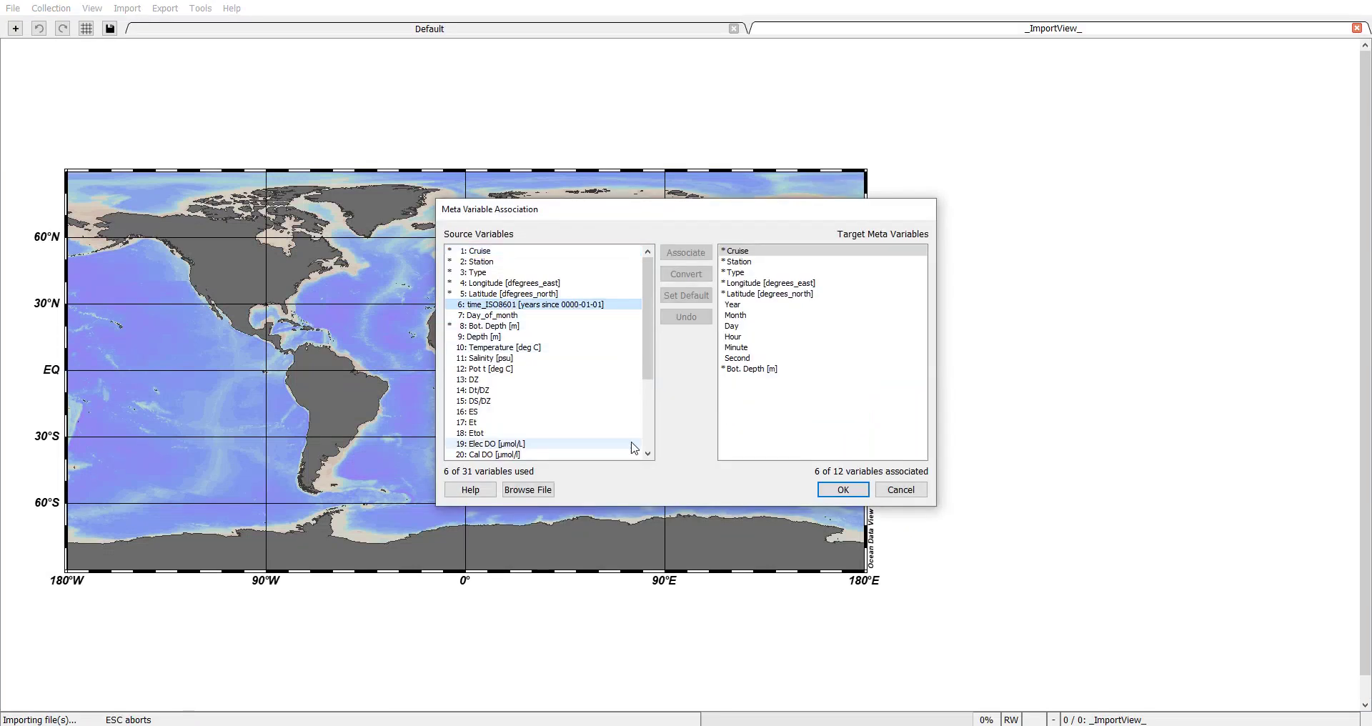
{"action": "left_click", "coordinate": [746, 307]}
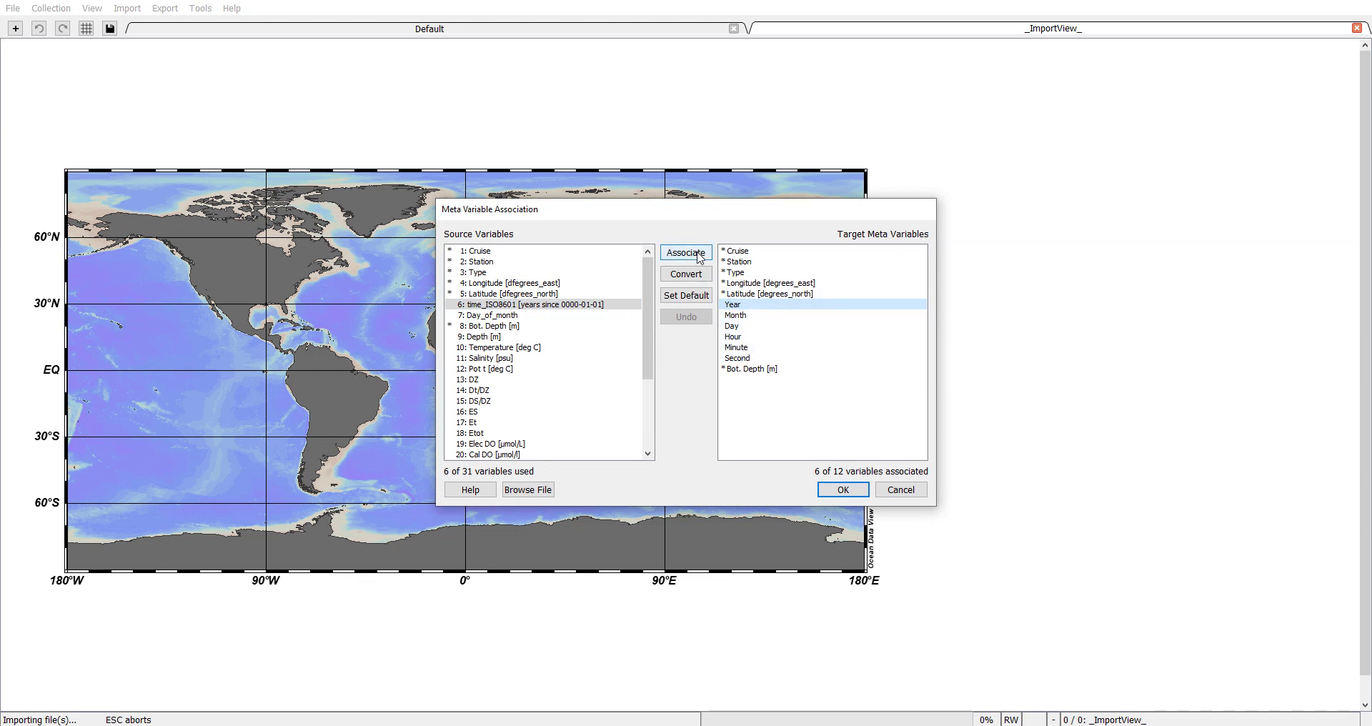
{"action": "left_click", "coordinate": [697, 278]}
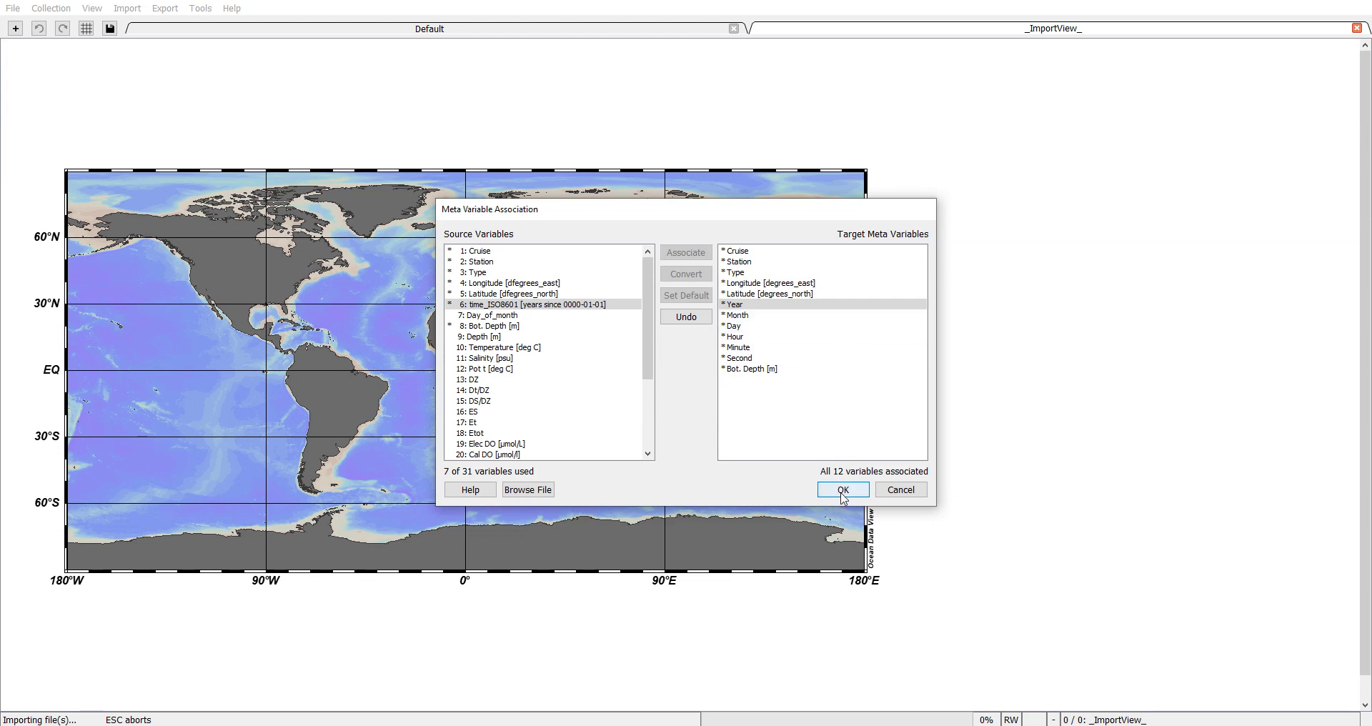
- Confirm the associations and import options, then dismiss the 15-station import summary
{"action": "left_click", "coordinate": [843, 490]}
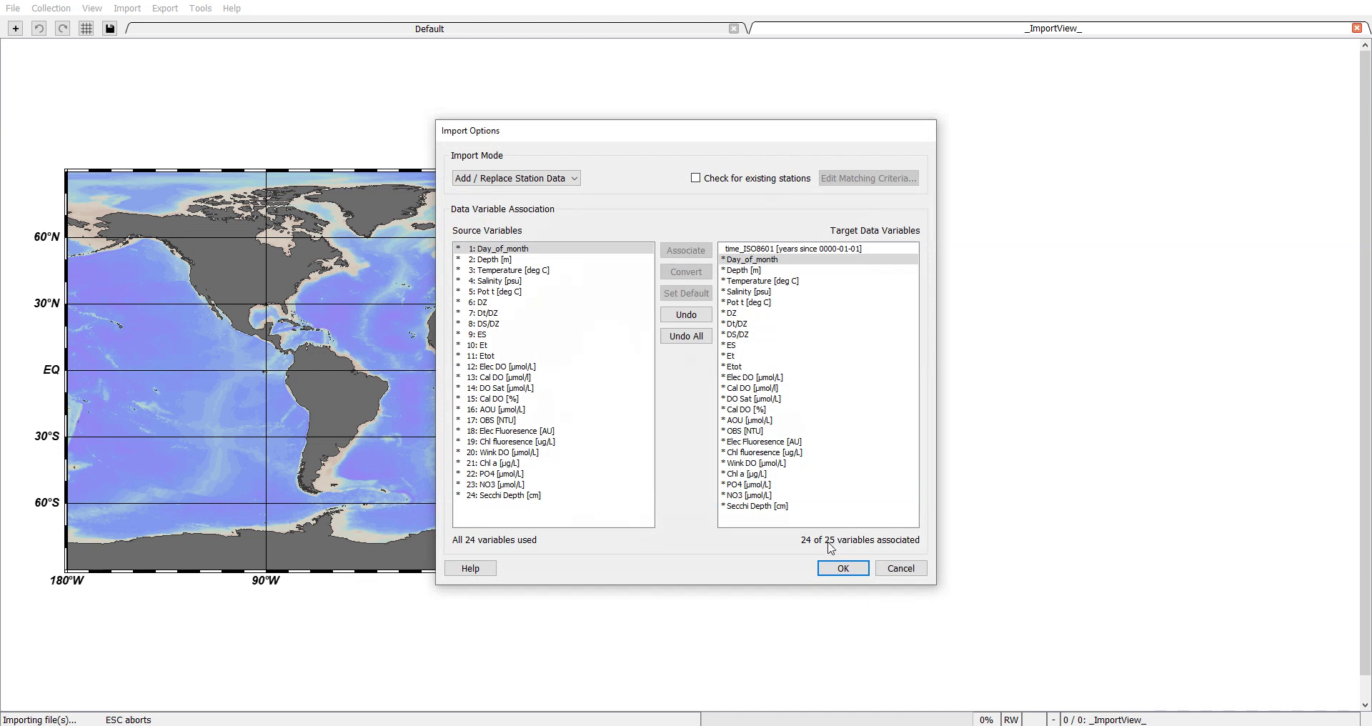
{"action": "left_click", "coordinate": [837, 569]}
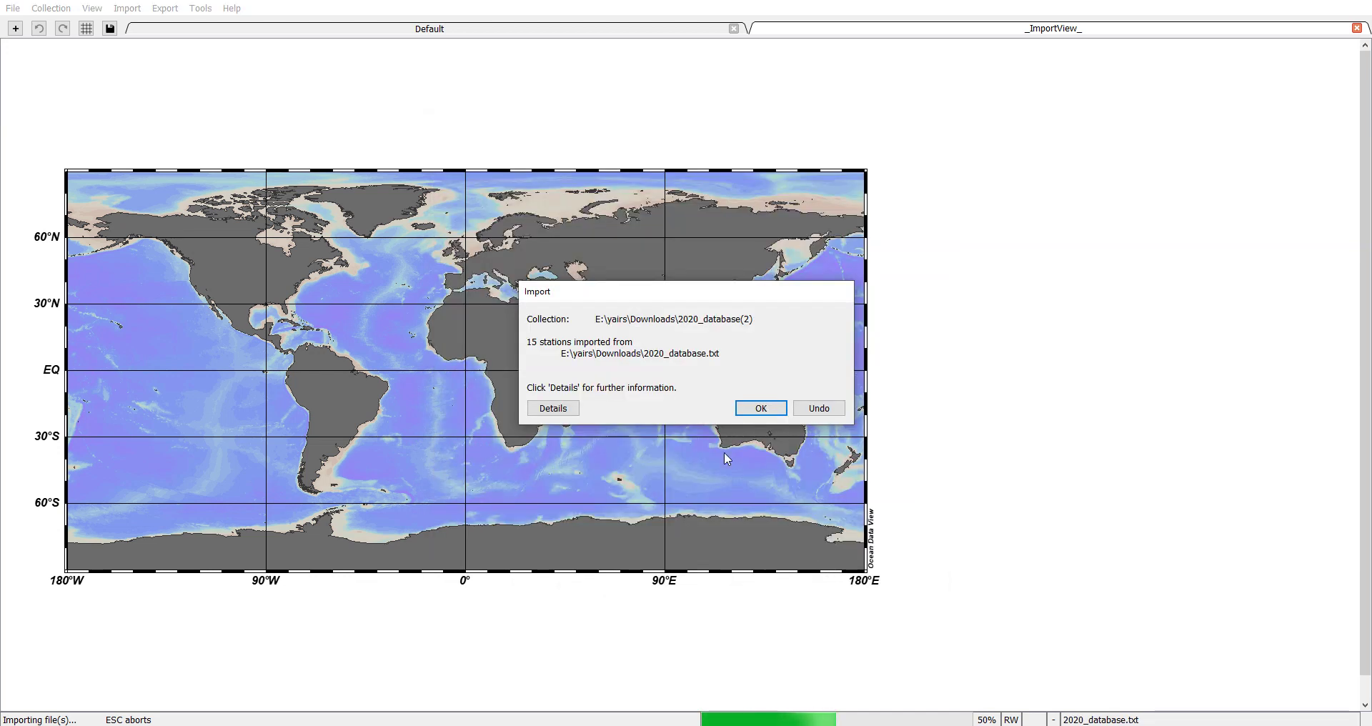
{"action": "left_click", "coordinate": [740, 406]}
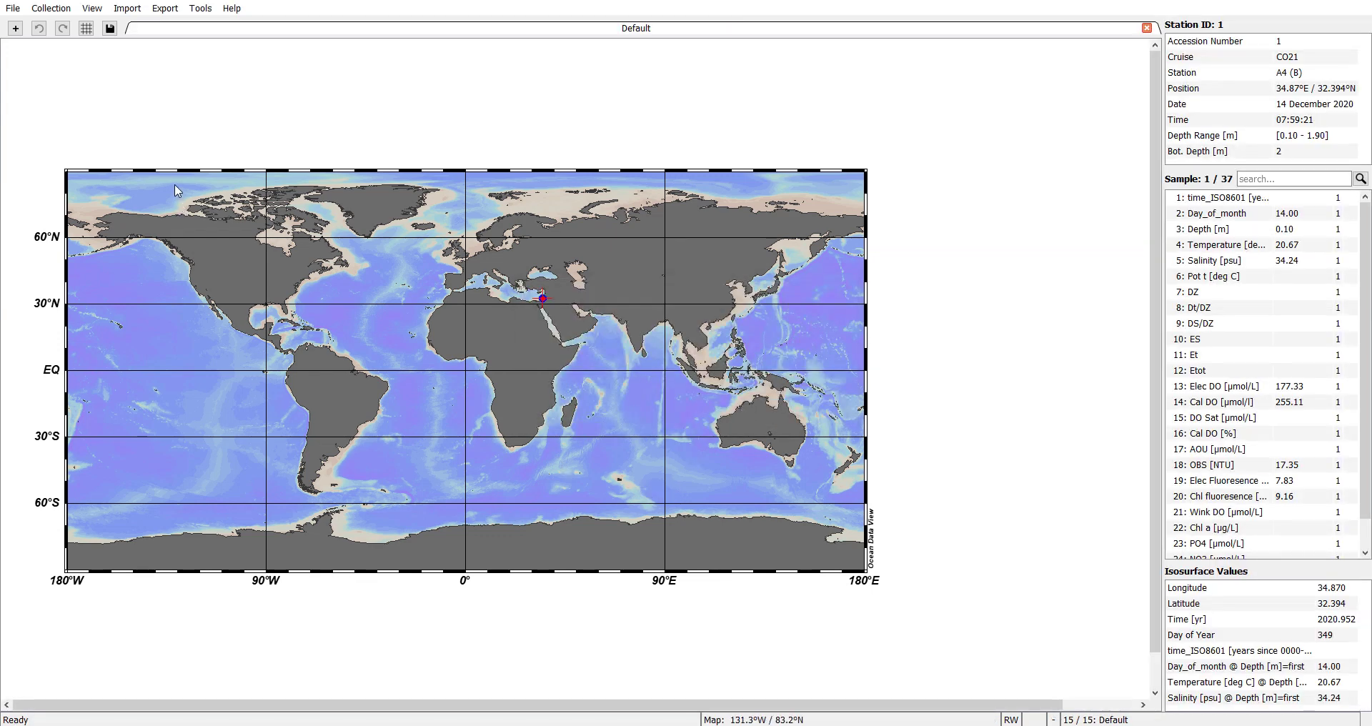
- Add the Time (station date/time) derived variable from the Time group
{"action": "left_click", "coordinate": [92, 8]}
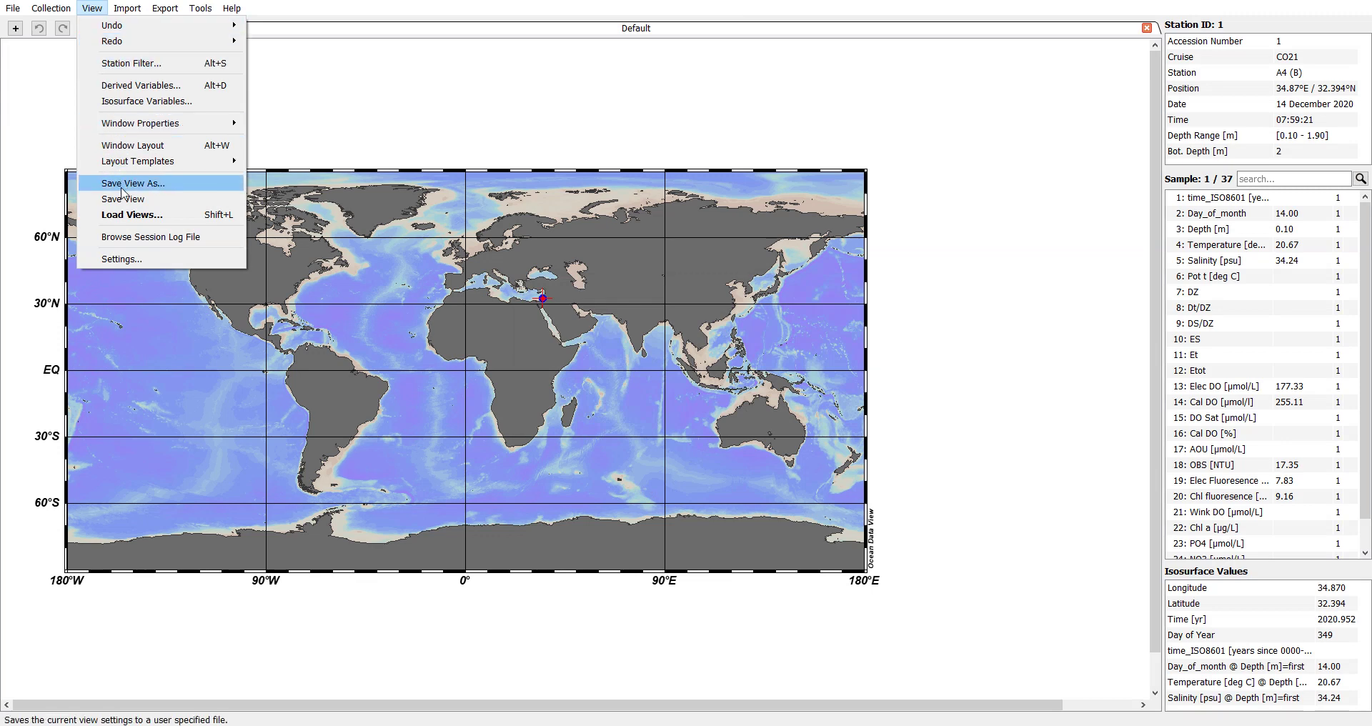
{"action": "left_click", "coordinate": [141, 85]}
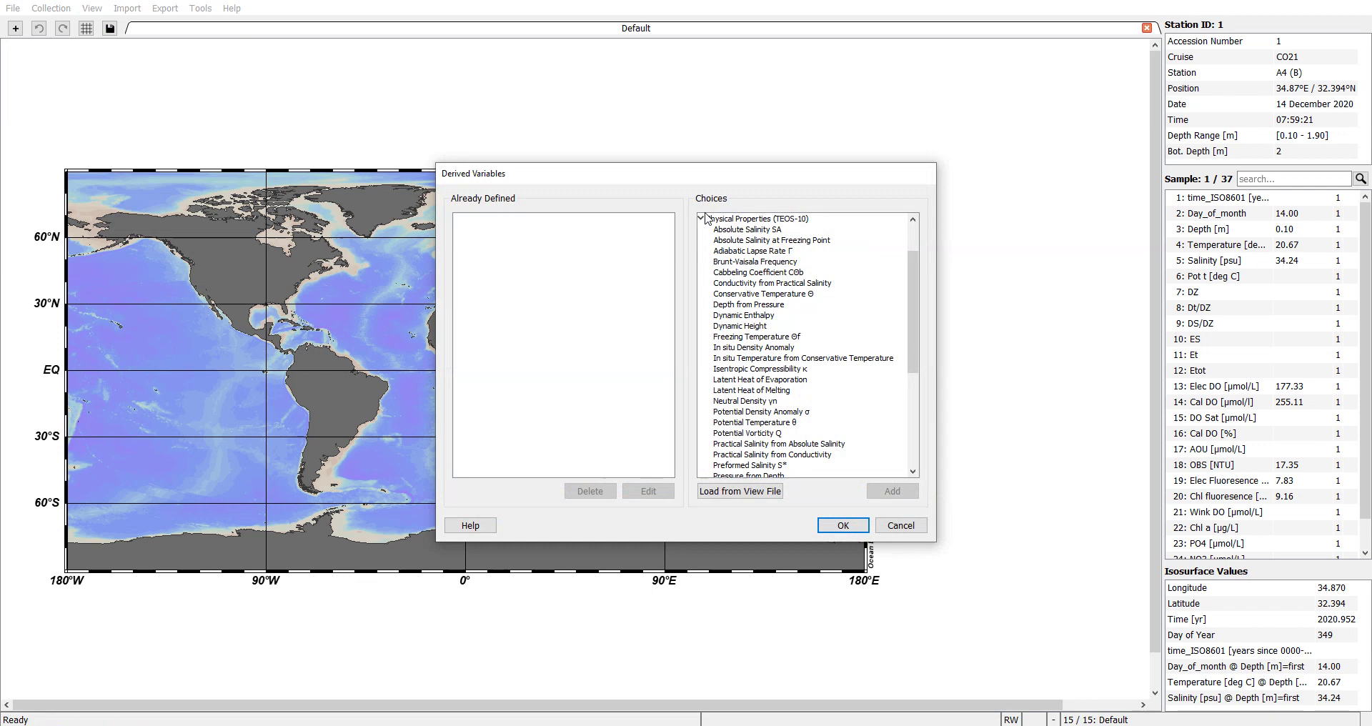
{"action": "left_click", "coordinate": [701, 218]}
{"action": "left_click", "coordinate": [702, 294]}
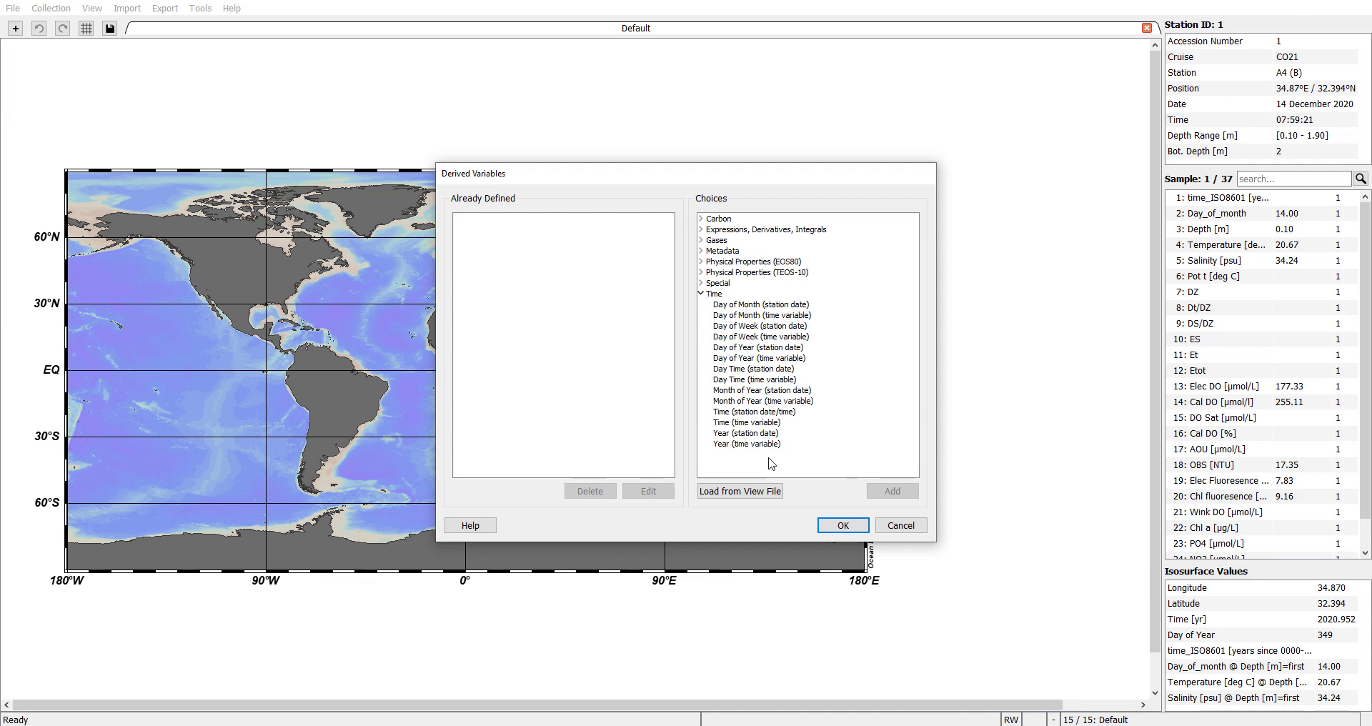
{"action": "left_click", "coordinate": [782, 419]}
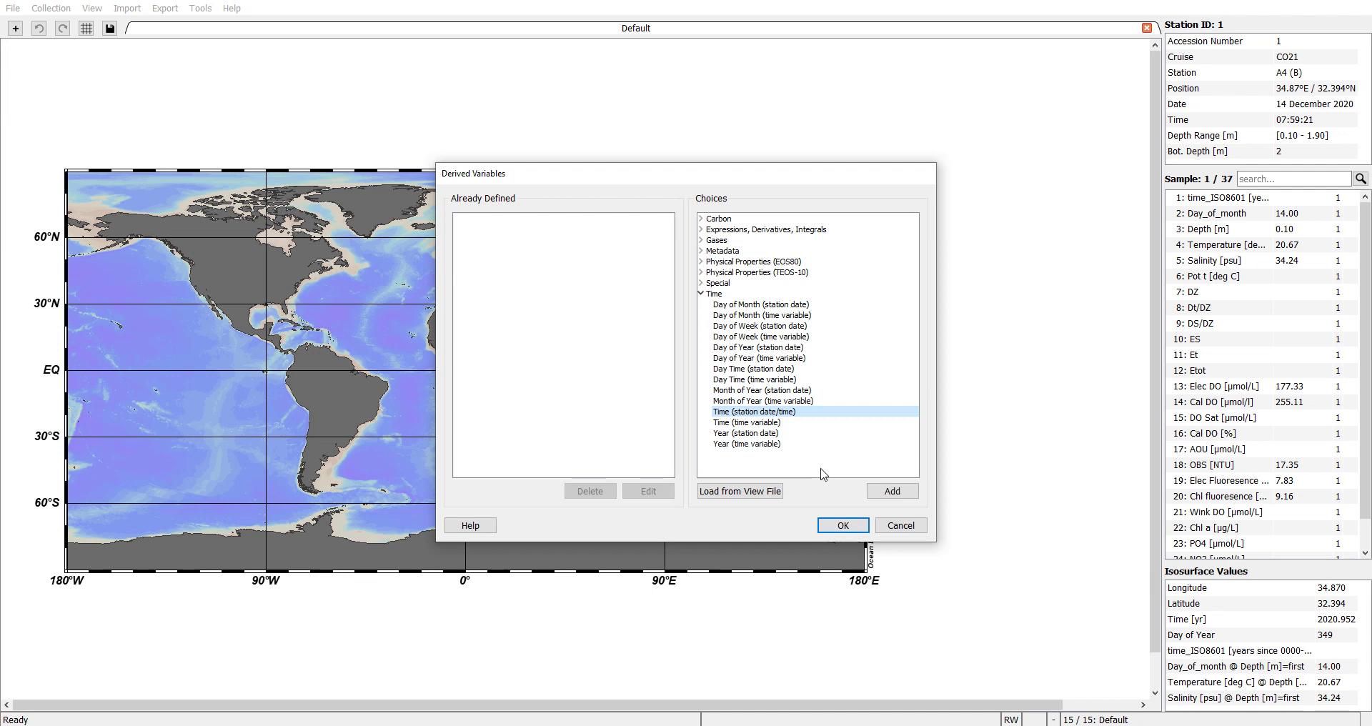
{"action": "left_click", "coordinate": [890, 493]}
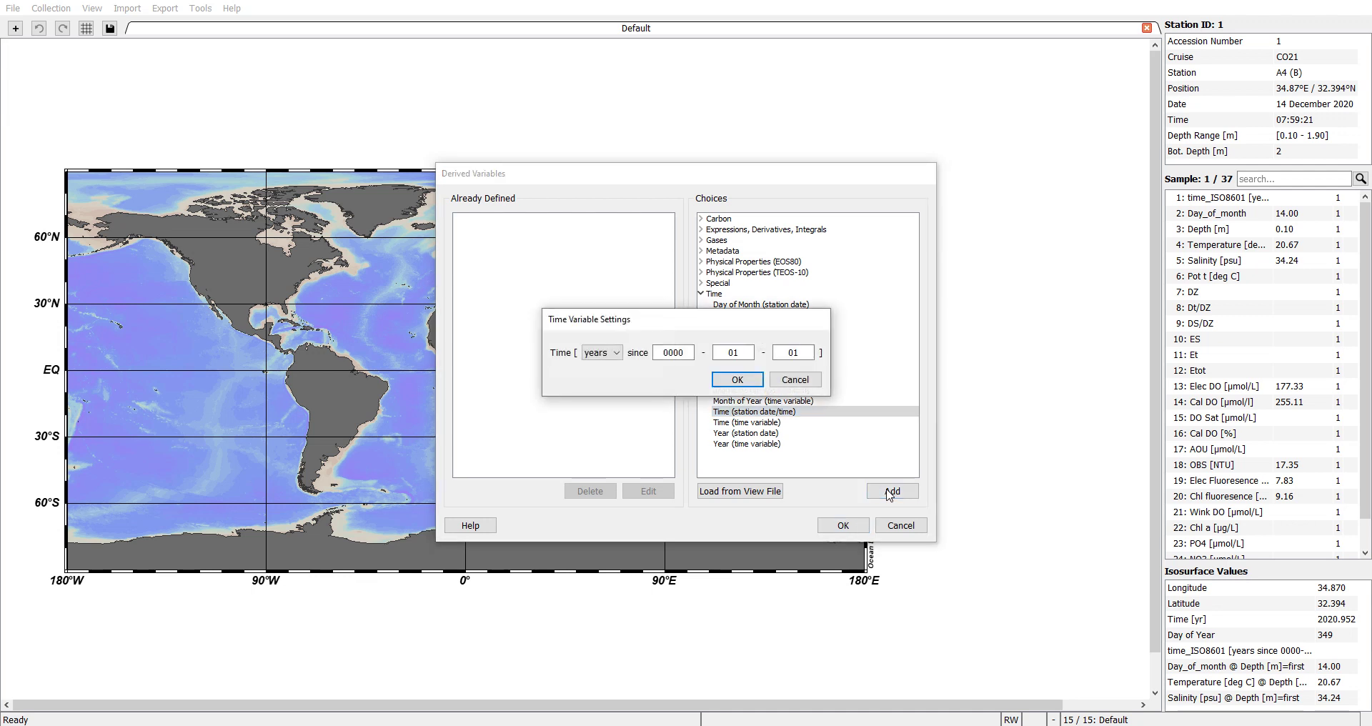
- Set its reference date to 2000-01-01 and apply the derived variables
{"action": "left_click", "coordinate": [591, 360]}
{"action": "left_click", "coordinate": [655, 352]}
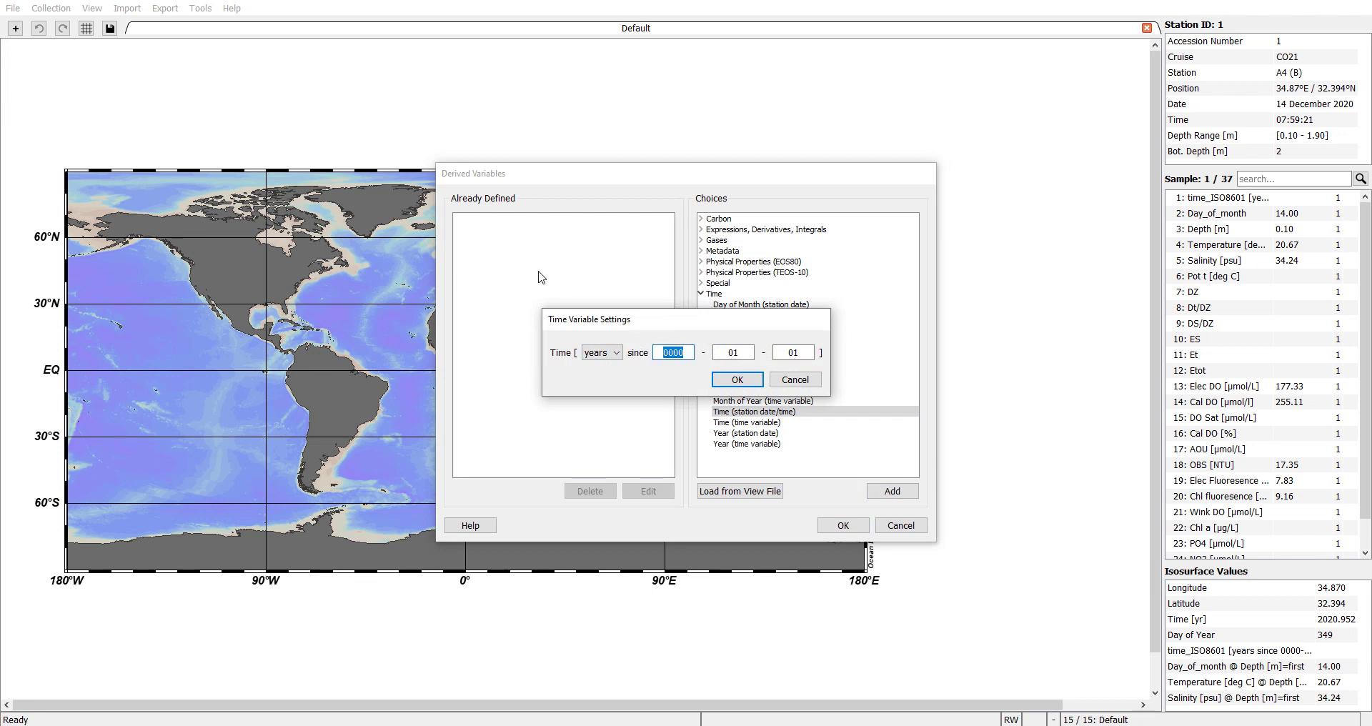
{"action": "type", "text": "2"}
{"action": "left_click", "coordinate": [738, 380]}
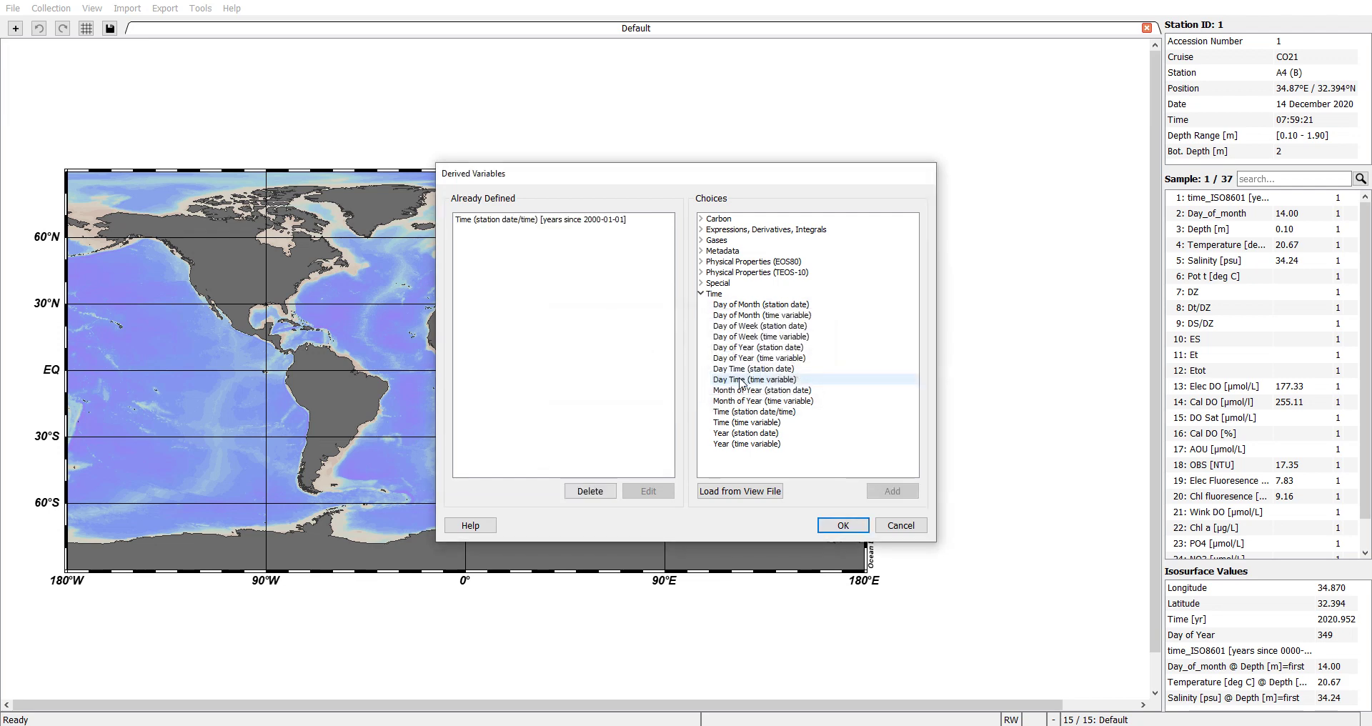
{"action": "left_click", "coordinate": [830, 529]}
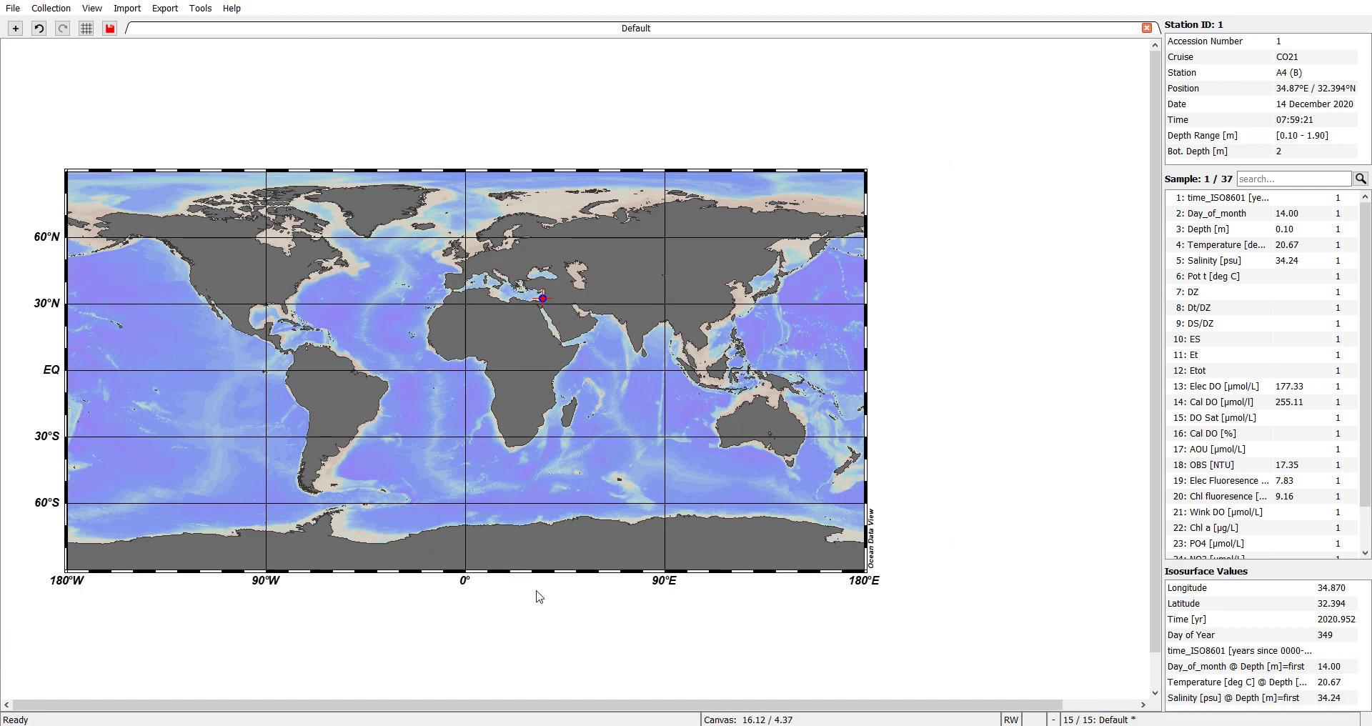
- Shrink the map window to a small lower-left box in window layout mode
{"action": "key", "text": "ctrl+l"}
{"action": "right_click", "coordinate": [750, 125]}
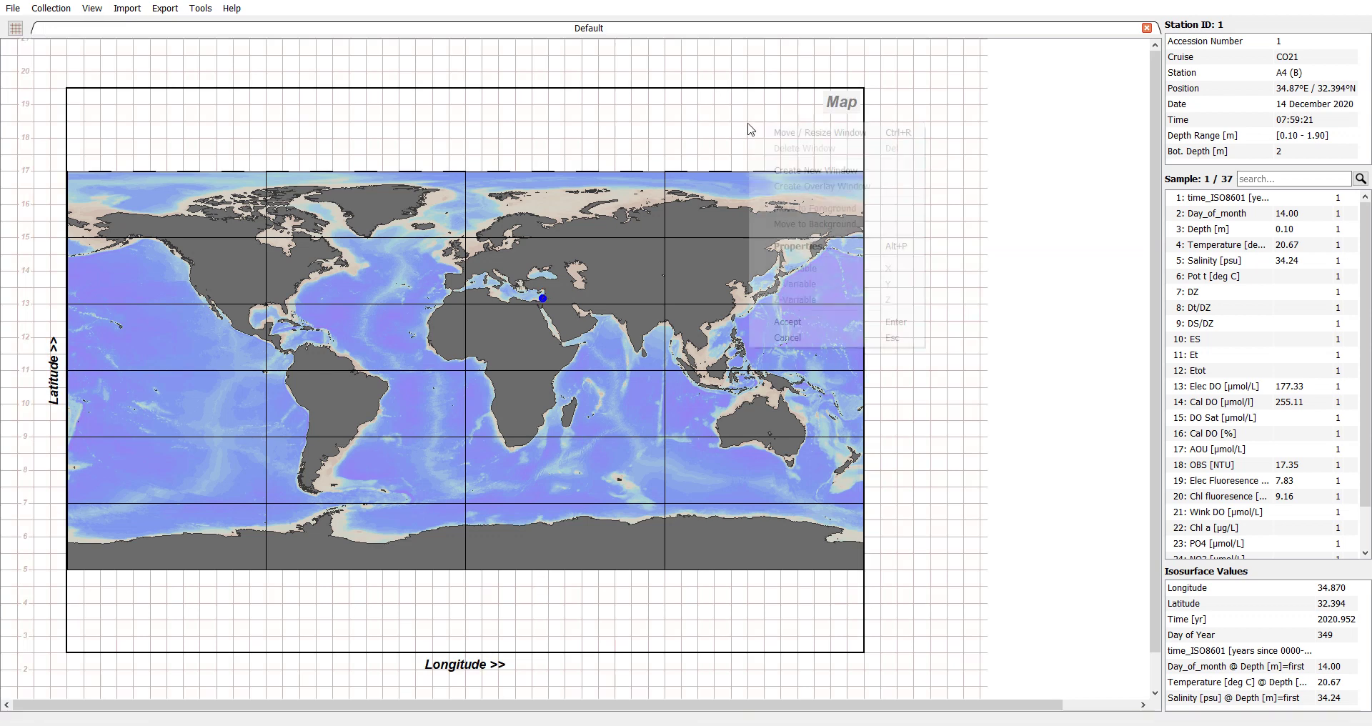
{"action": "left_click", "coordinate": [773, 136]}
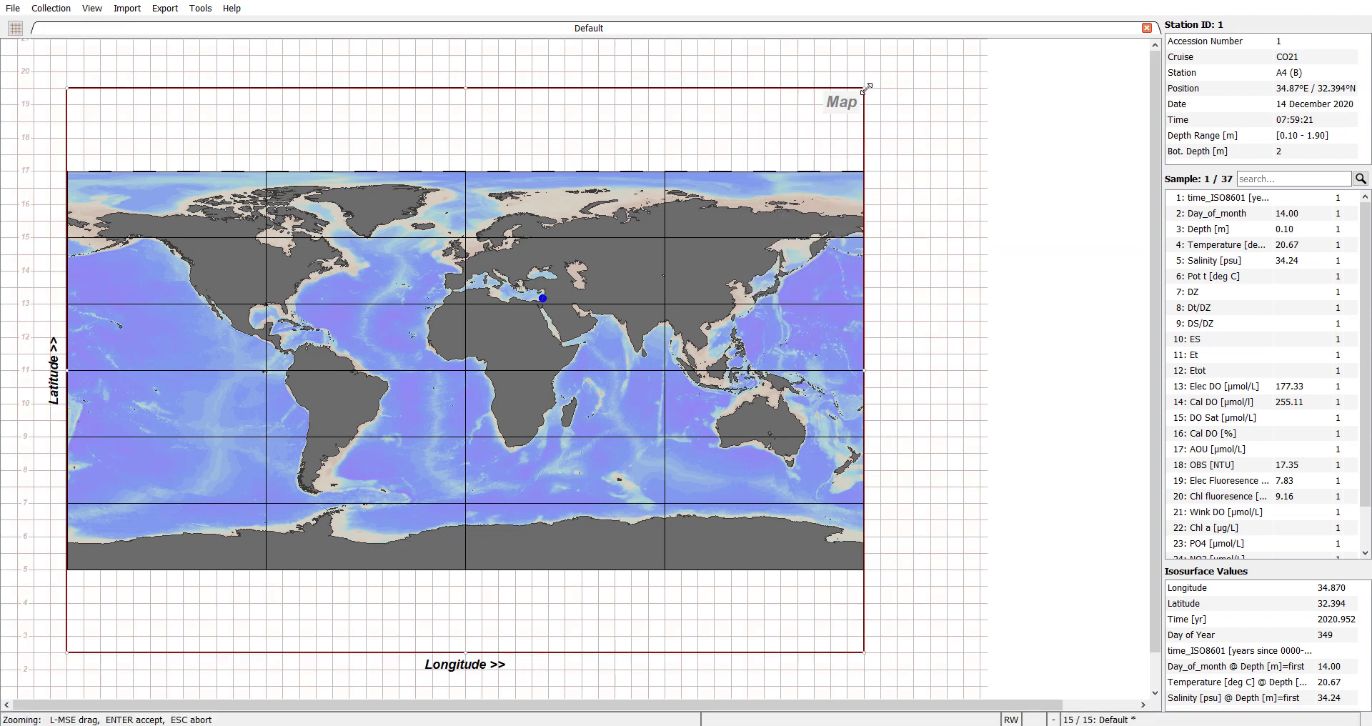
{"action": "left_click_drag", "start_coordinate": [867, 88], "coordinate": [203, 327]}
{"action": "key", "text": "Return"}
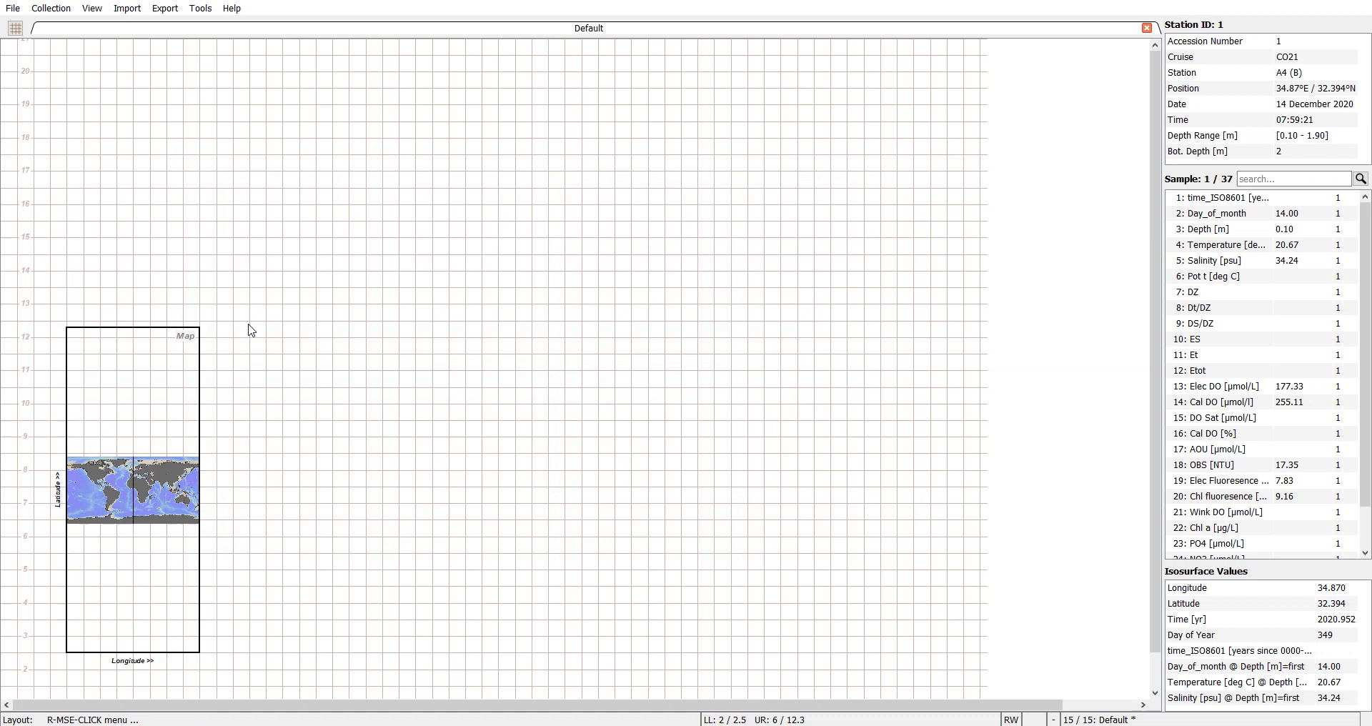
- Create a new data window plotting depth against Day_of_month
{"action": "right_click", "coordinate": [561, 213]}
{"action": "left_click", "coordinate": [597, 257]}
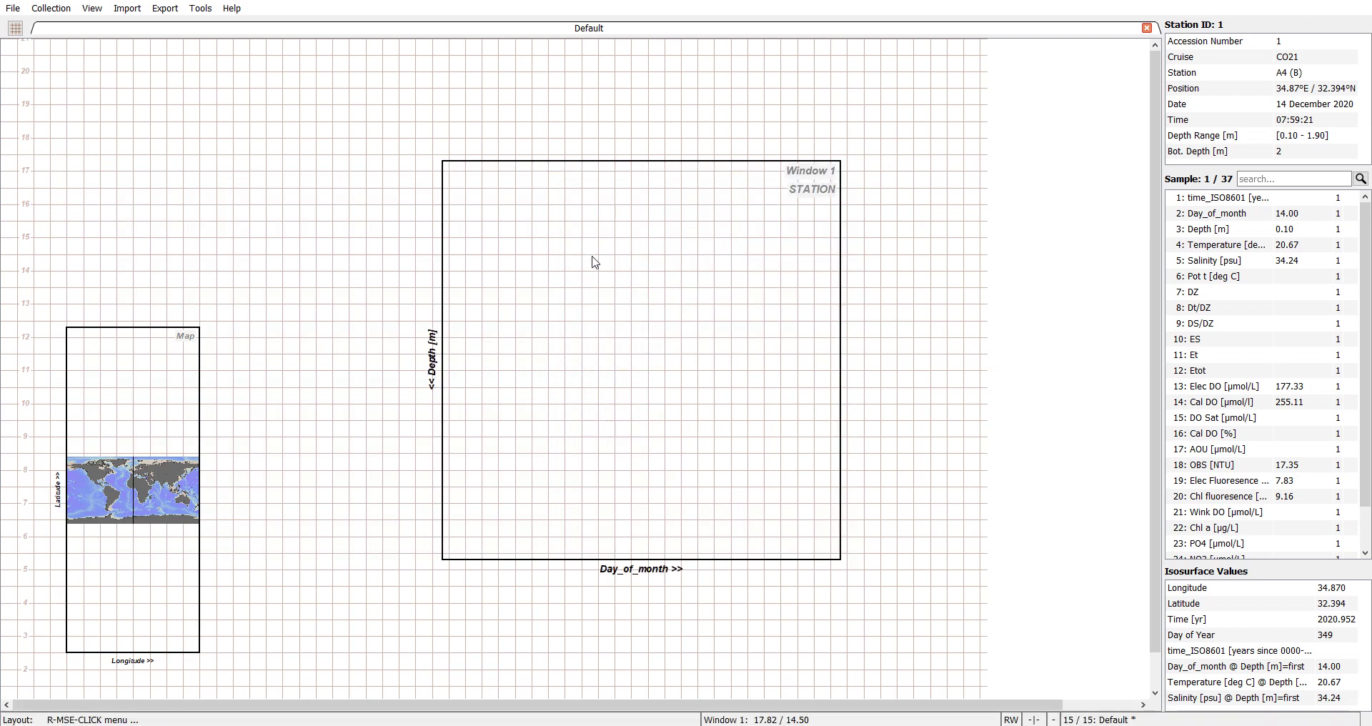
{"action": "right_click", "coordinate": [572, 352]}
{"action": "key", "text": "x"}
{"action": "key", "text": "Return"}
{"action": "right_click", "coordinate": [592, 295]}
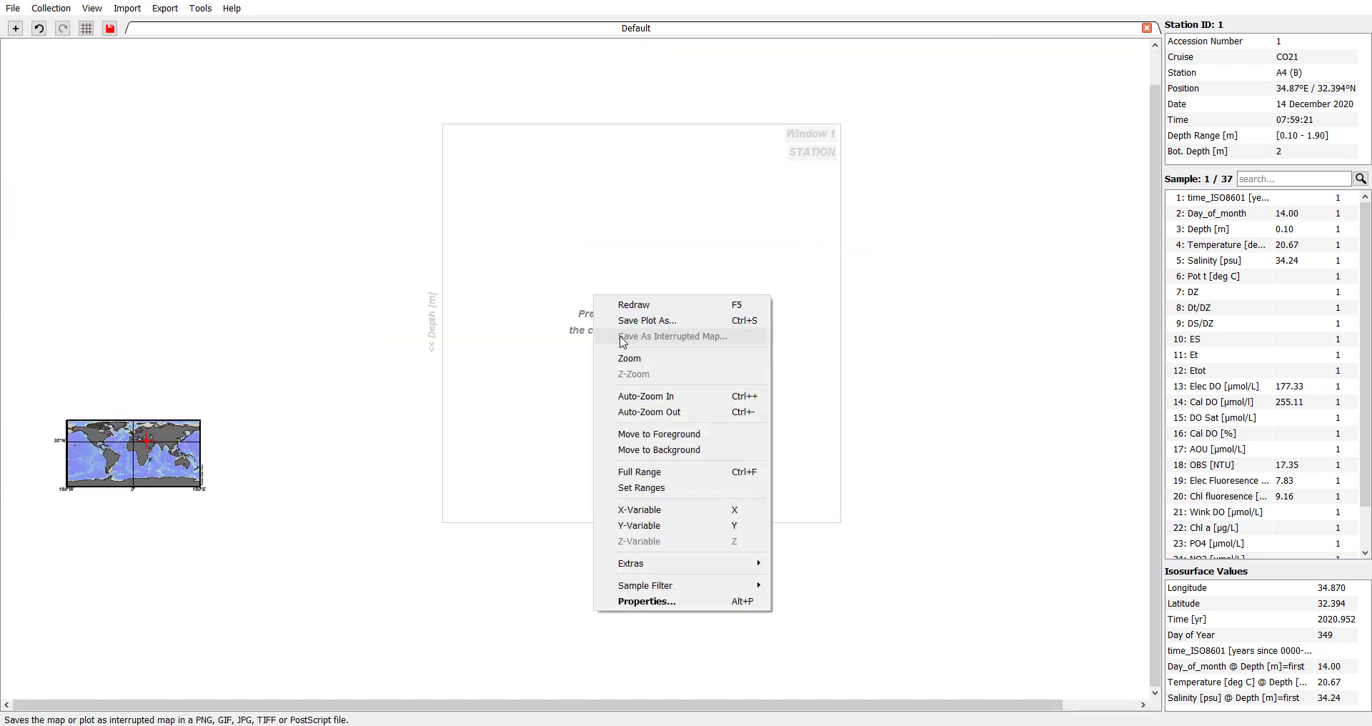
- Set the data window's scope to SCATTER, using all stations on the map
{"action": "left_click", "coordinate": [623, 602]}
{"action": "left_click", "coordinate": [517, 134]}
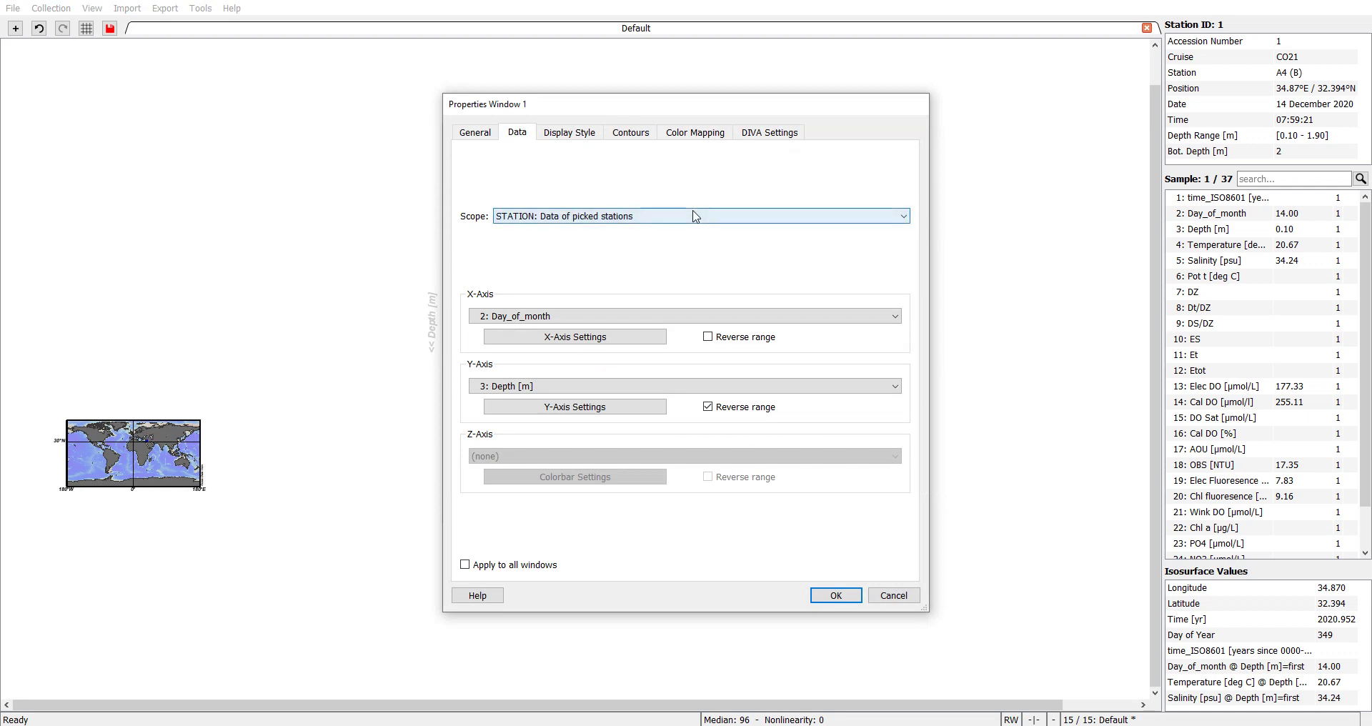
{"action": "left_click", "coordinate": [693, 215]}
{"action": "left_click", "coordinate": [643, 240]}
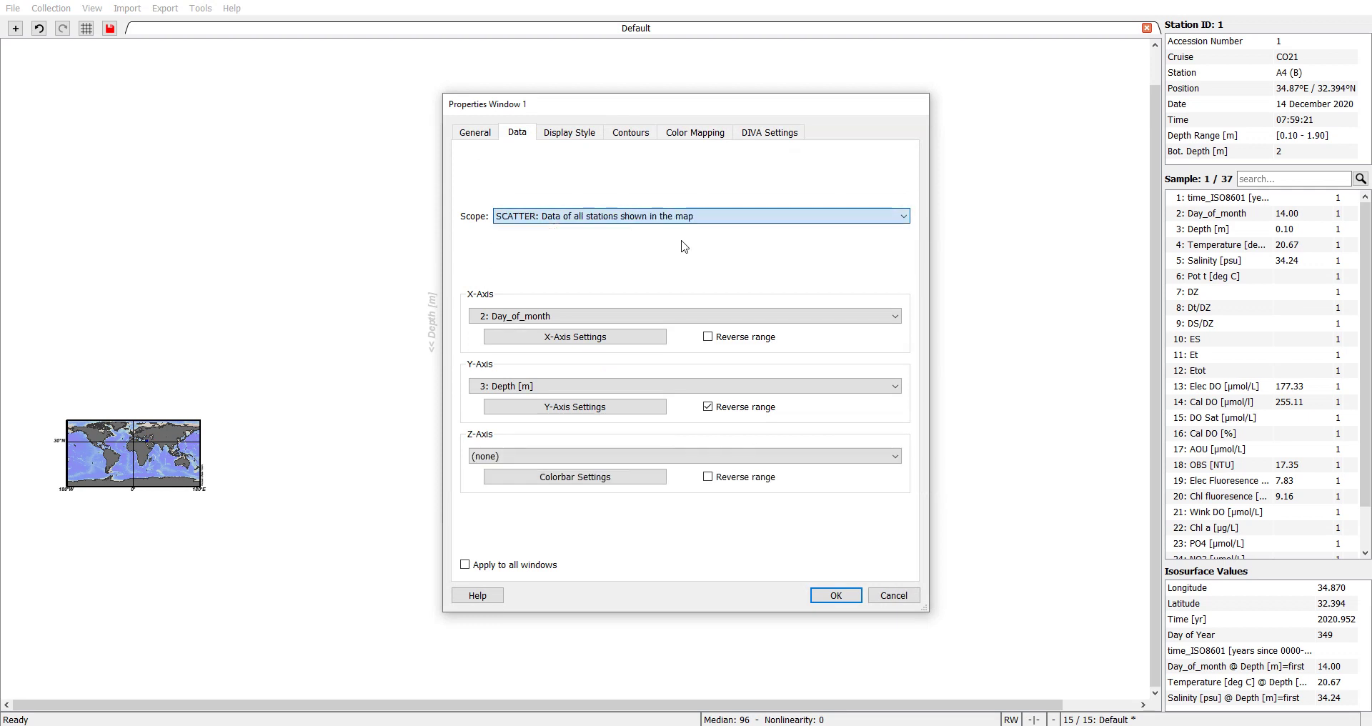
{"action": "left_click", "coordinate": [833, 596]}
- Choose Temperature as the window's colour (Z) variable
{"action": "right_click", "coordinate": [616, 290]}
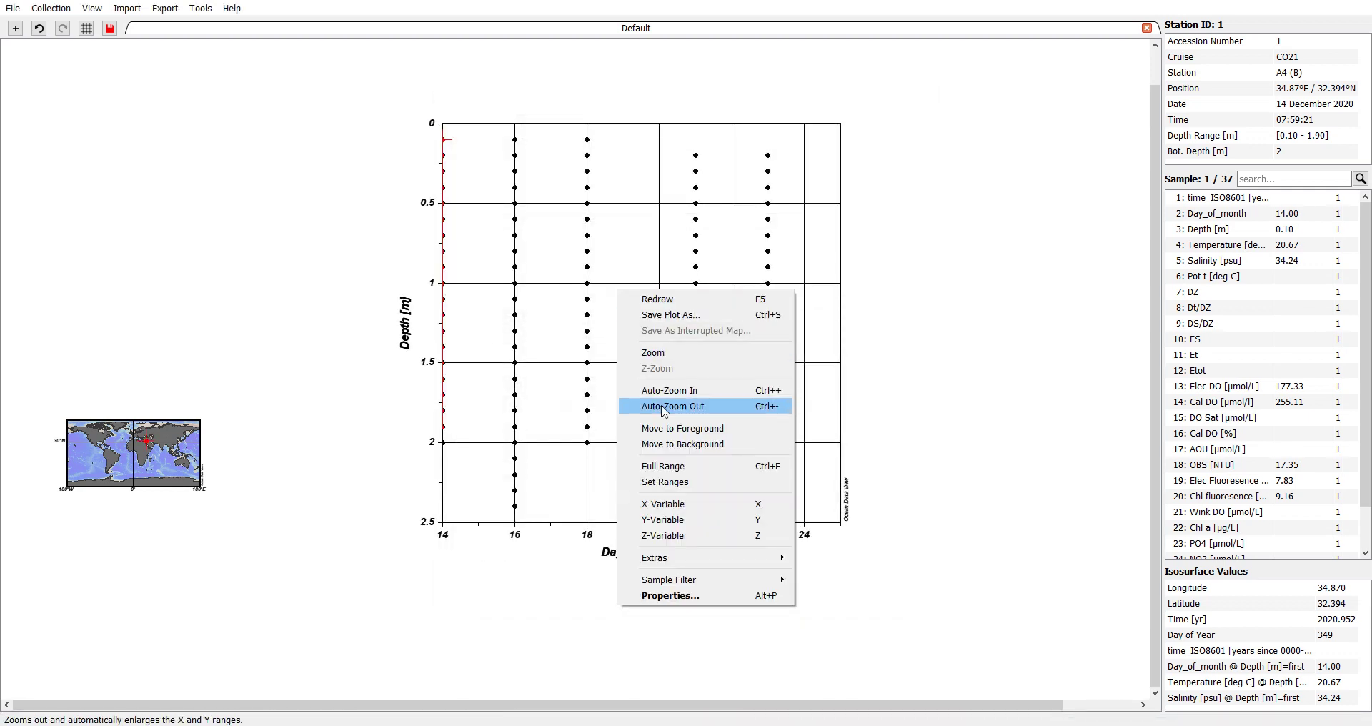
{"action": "left_click", "coordinate": [686, 535]}
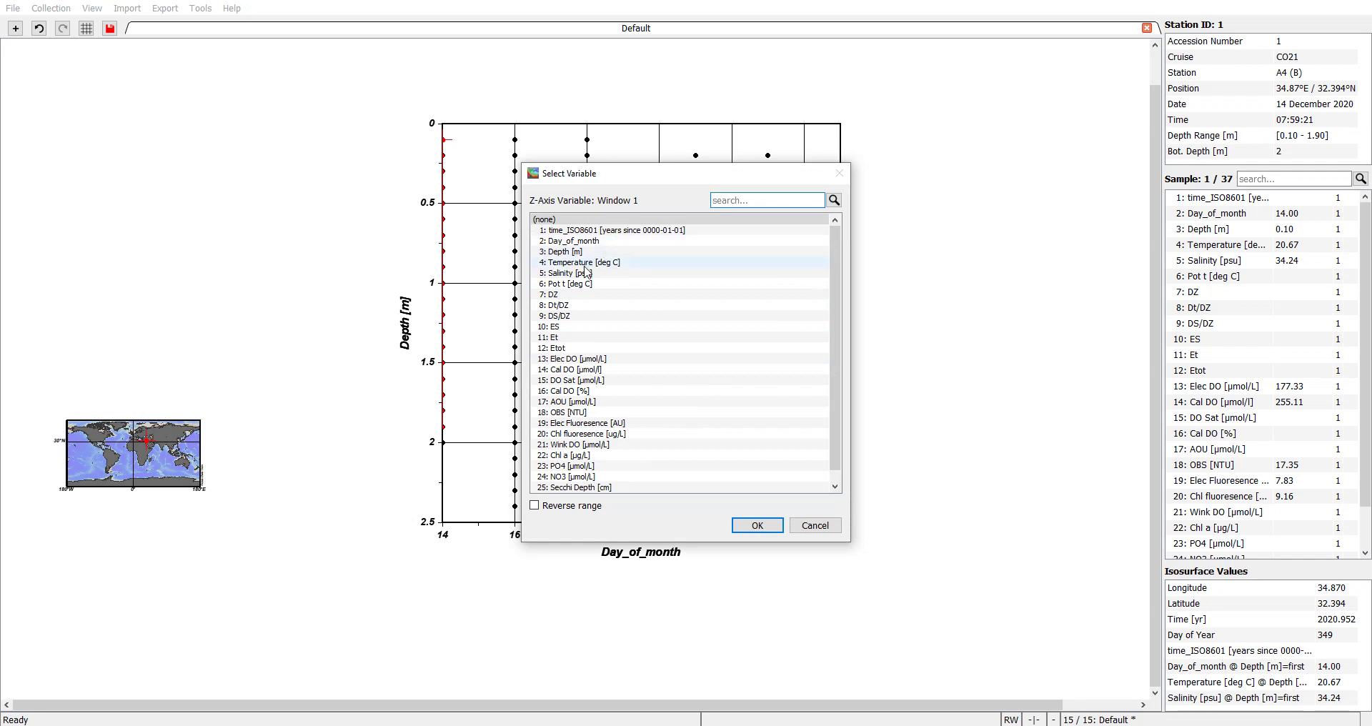
{"action": "left_click", "coordinate": [582, 262]}
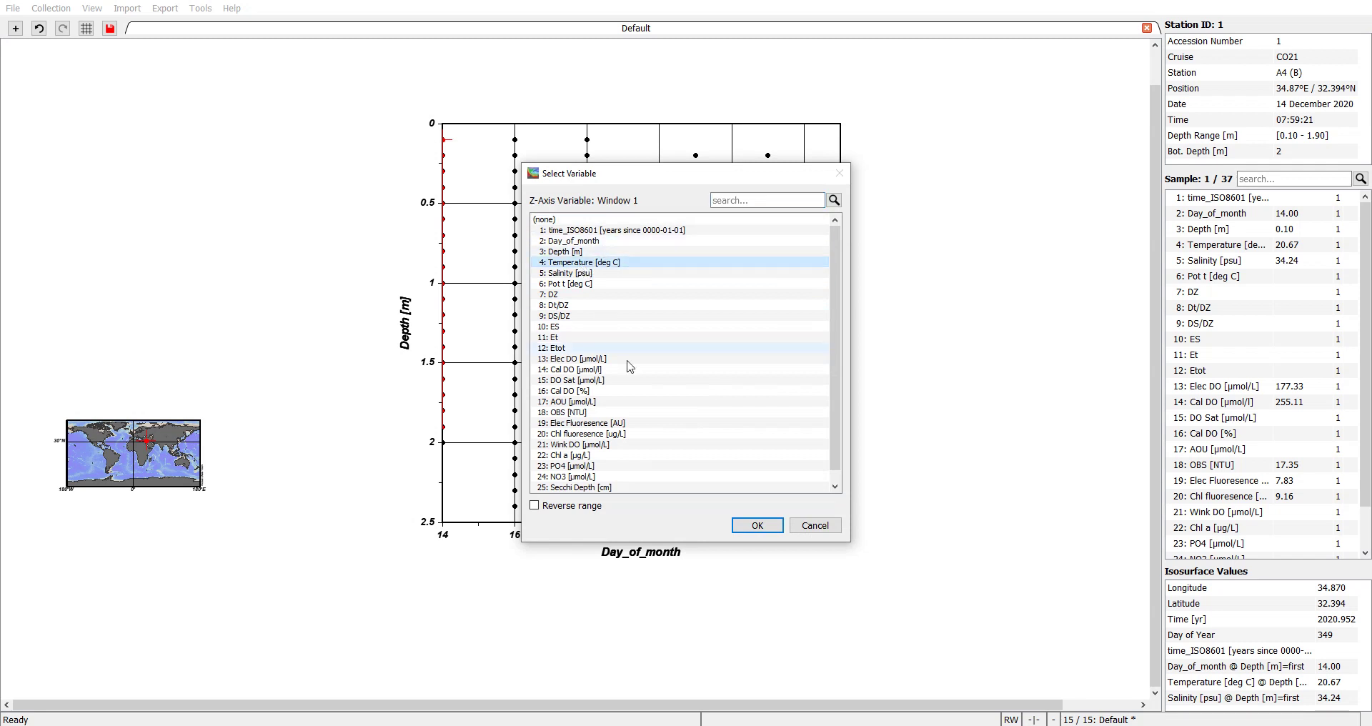
{"action": "left_click", "coordinate": [756, 525]}
- Display the data as a gridded field with automatic scale lengths turned off
{"action": "right_click", "coordinate": [613, 261]}
{"action": "left_click", "coordinate": [675, 564]}
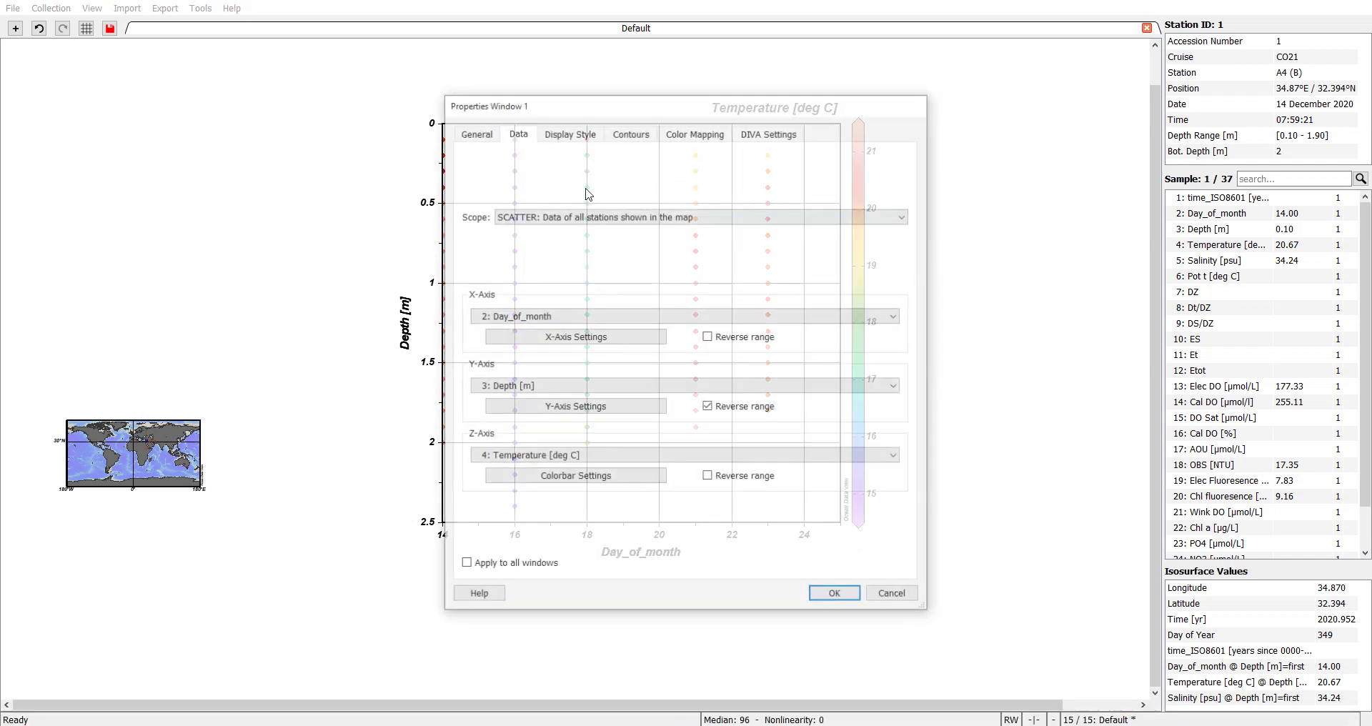
{"action": "left_click", "coordinate": [575, 132]}
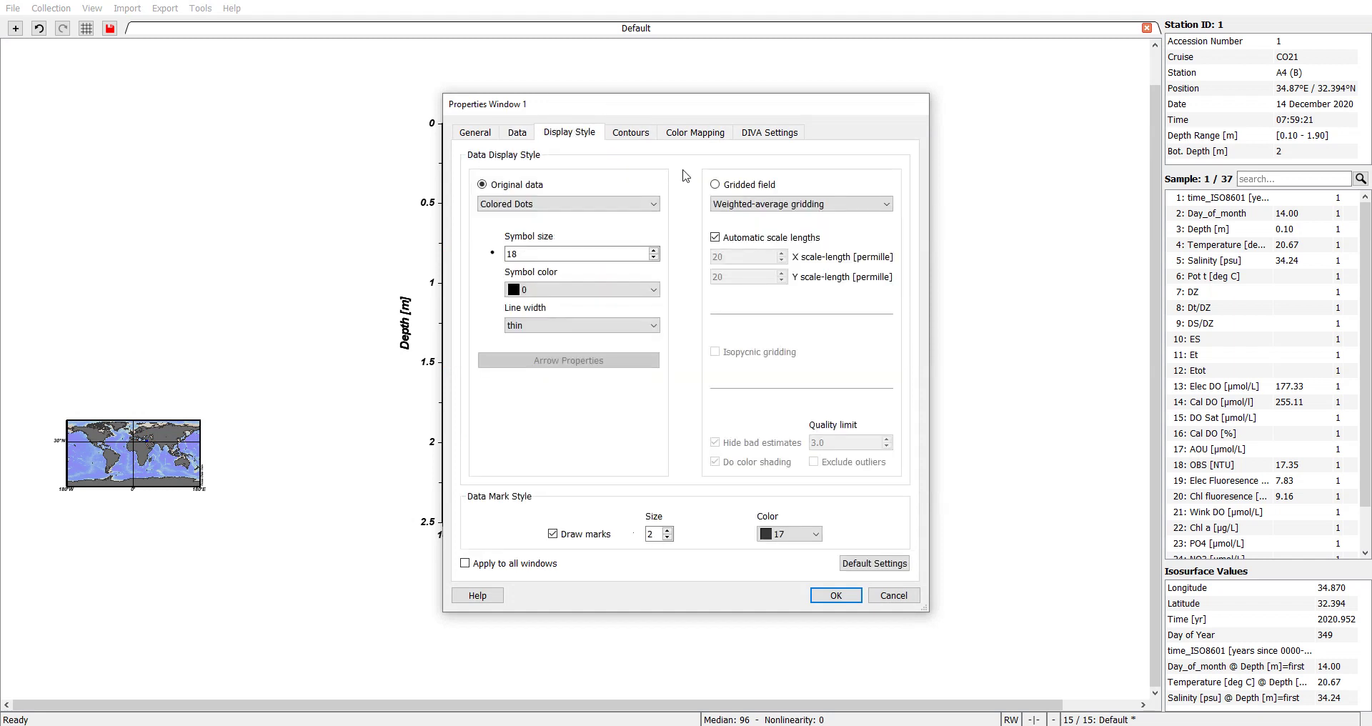
{"action": "left_click", "coordinate": [716, 184]}
{"action": "left_click", "coordinate": [715, 237]}
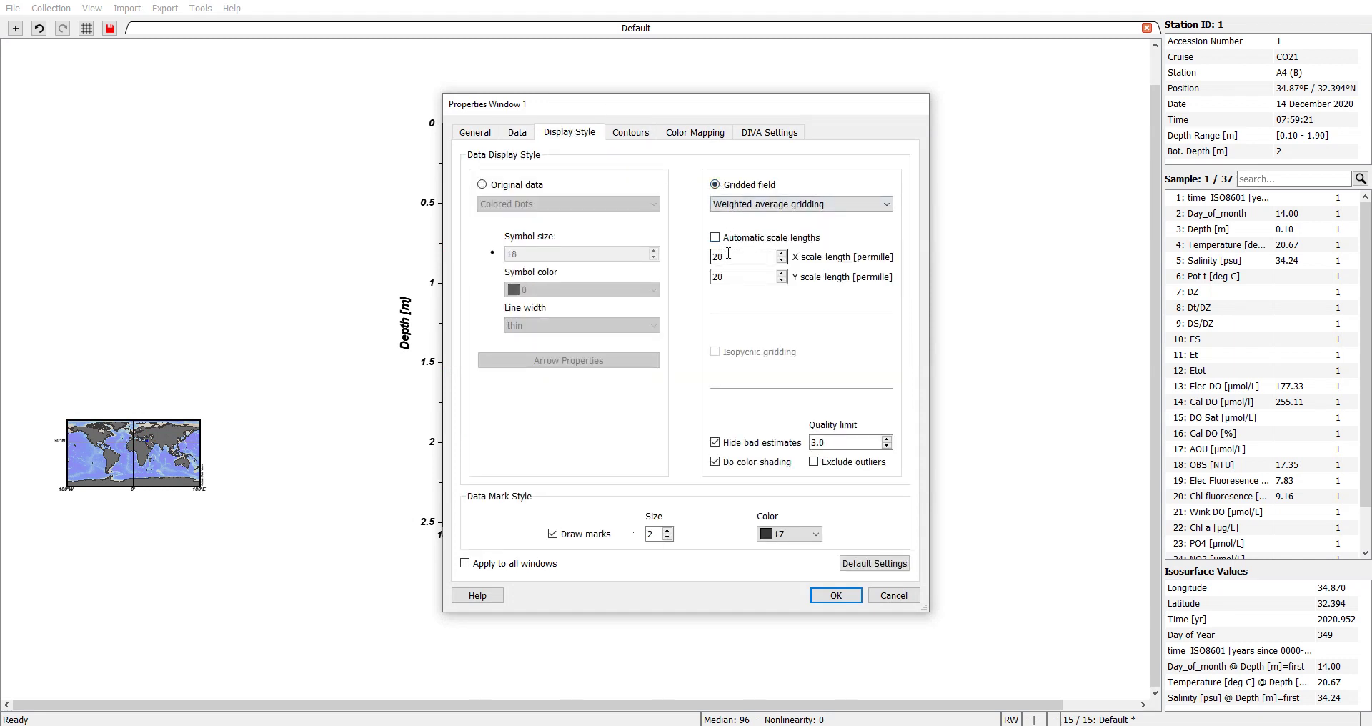
{"action": "left_click_drag", "start_coordinate": [728, 256], "coordinate": [688, 259]}
{"action": "left_click", "coordinate": [827, 596]}
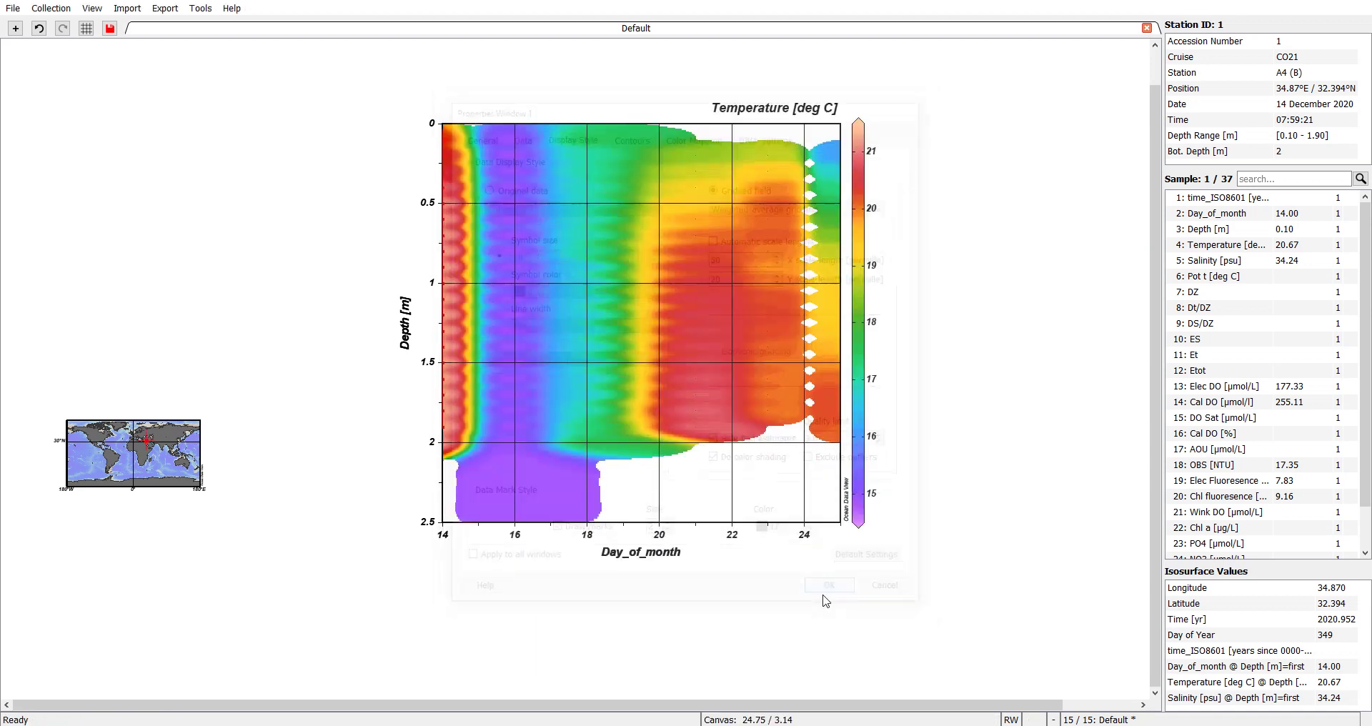